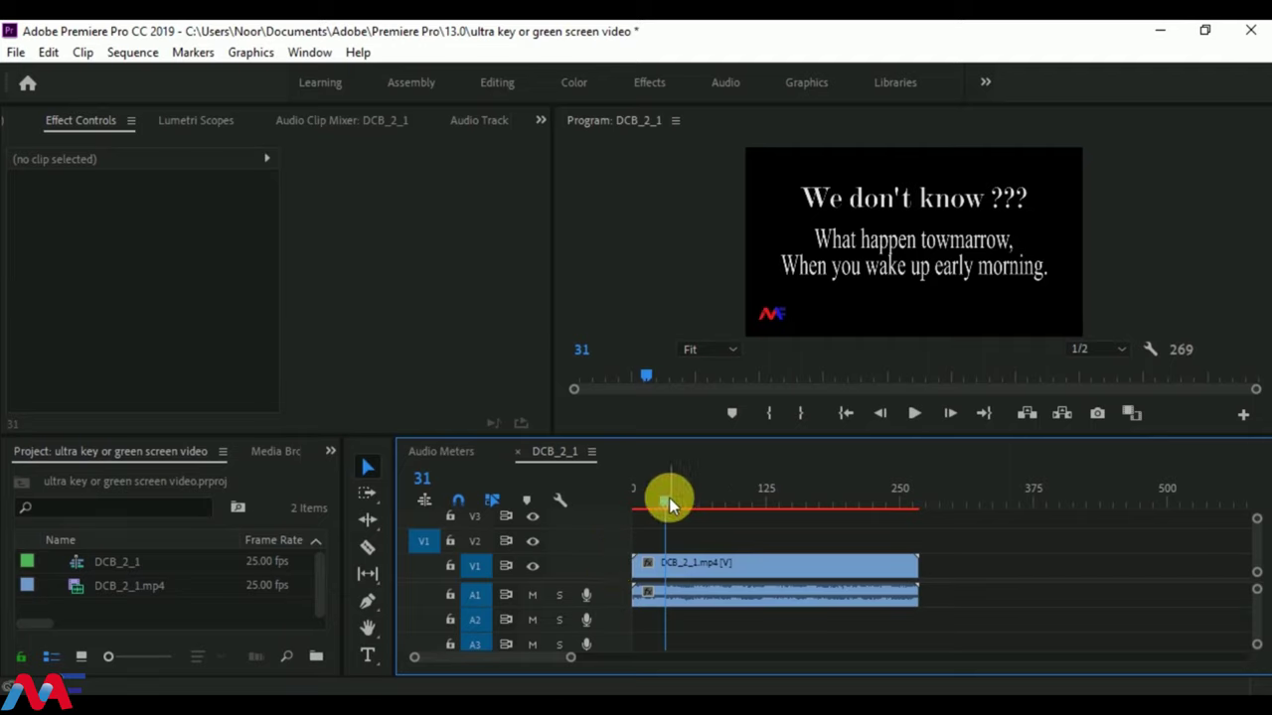
# - Preview the quote text video by scrubbing and playing the sequence
pyautogui.moveTo(669, 502)
pyautogui.mouseDown()
pyautogui.moveTo(878, 508)
pyautogui.moveTo(723, 517)
pyautogui.mouseUp()
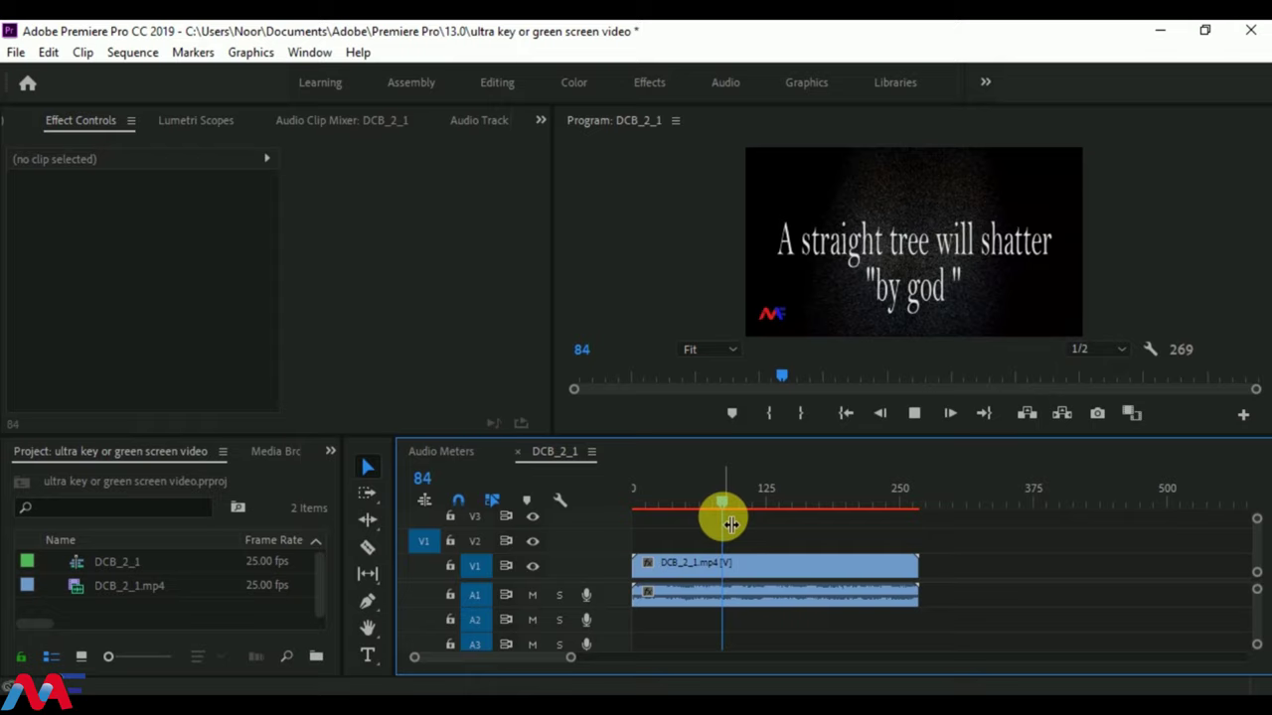
pyautogui.press('space')
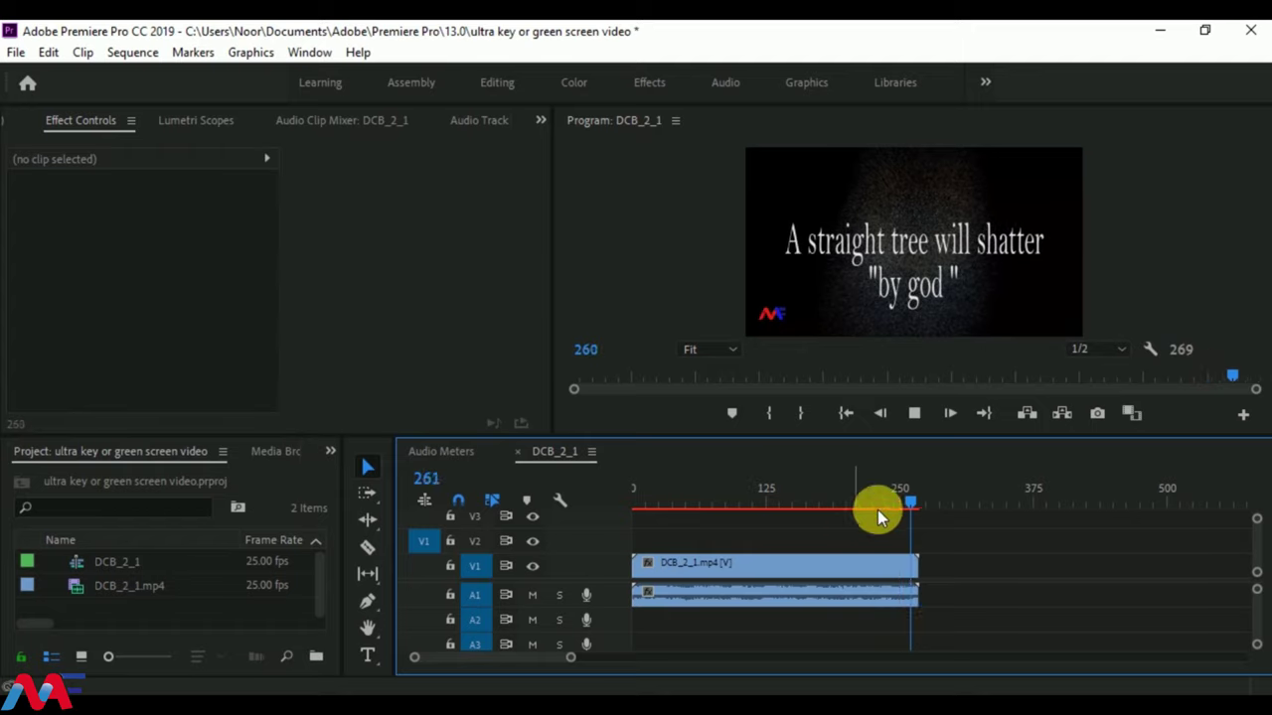
pyautogui.click(910, 503)
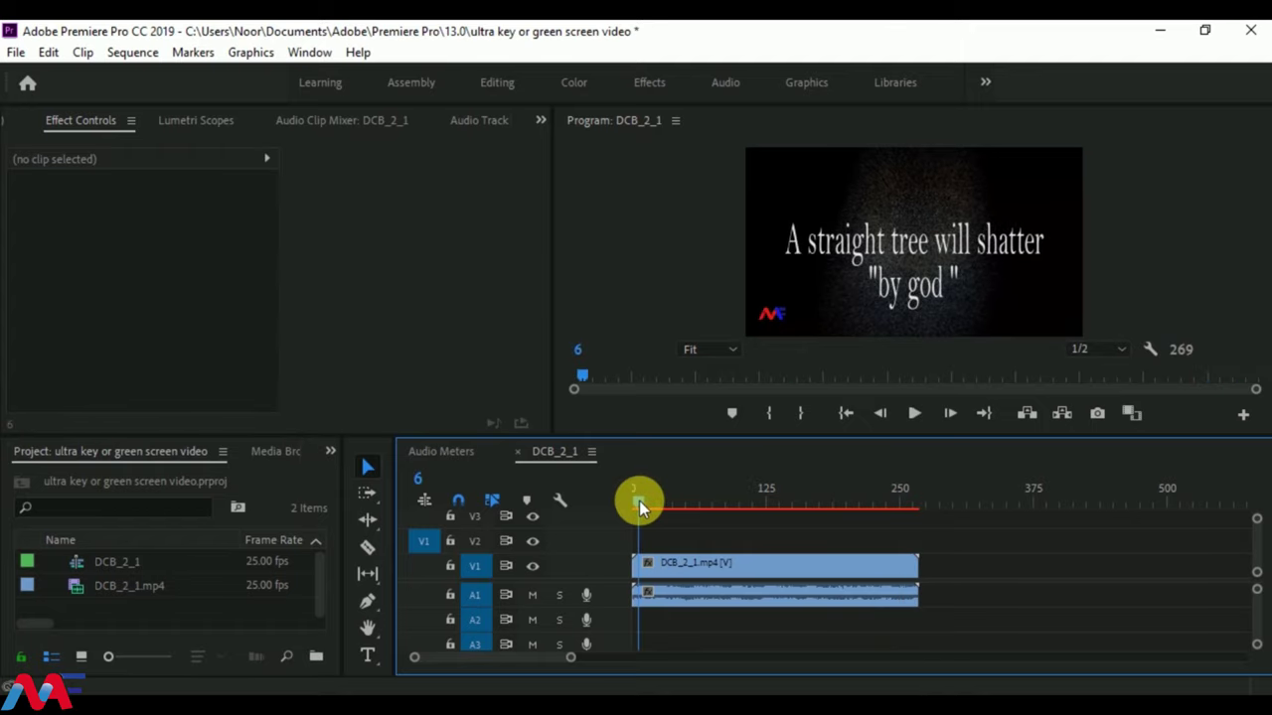
pyautogui.moveTo(639, 501)
pyautogui.mouseDown()
pyautogui.moveTo(706, 518)
pyautogui.moveTo(671, 520)
pyautogui.mouseUp()
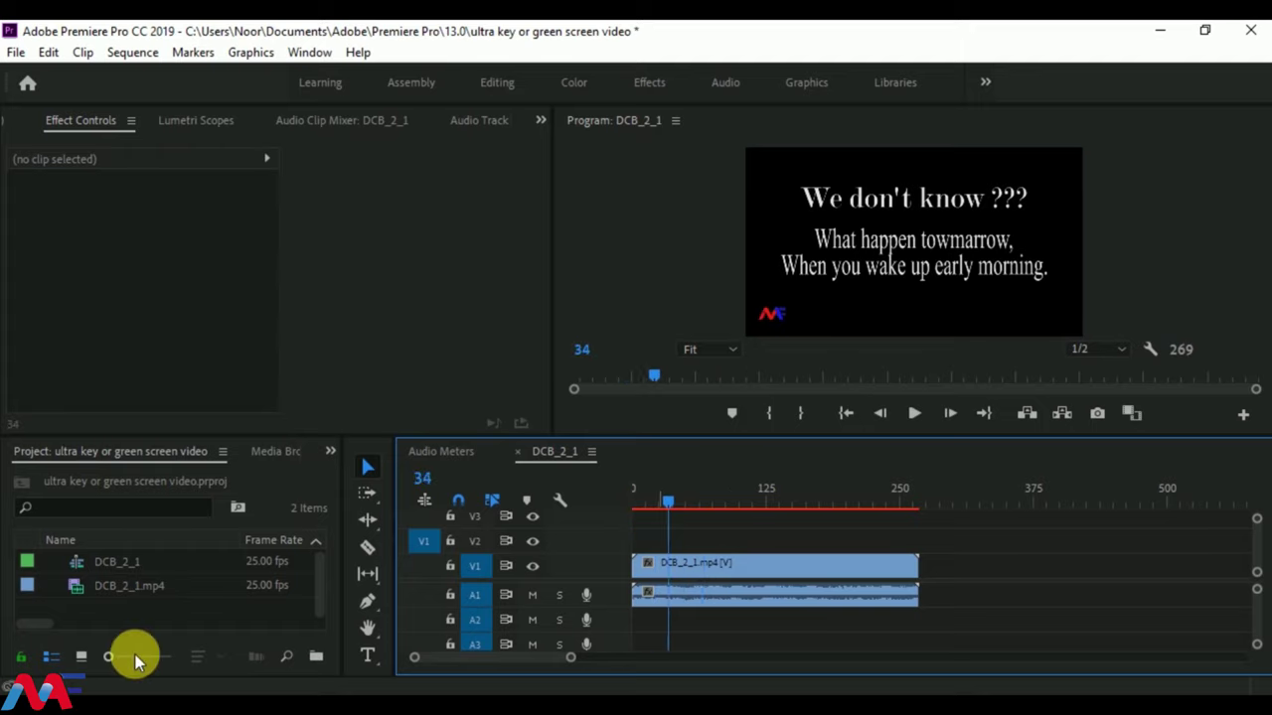
# - Import 1520468845.mp4 from Downloads into the Project panel
pyautogui.click(107, 616)
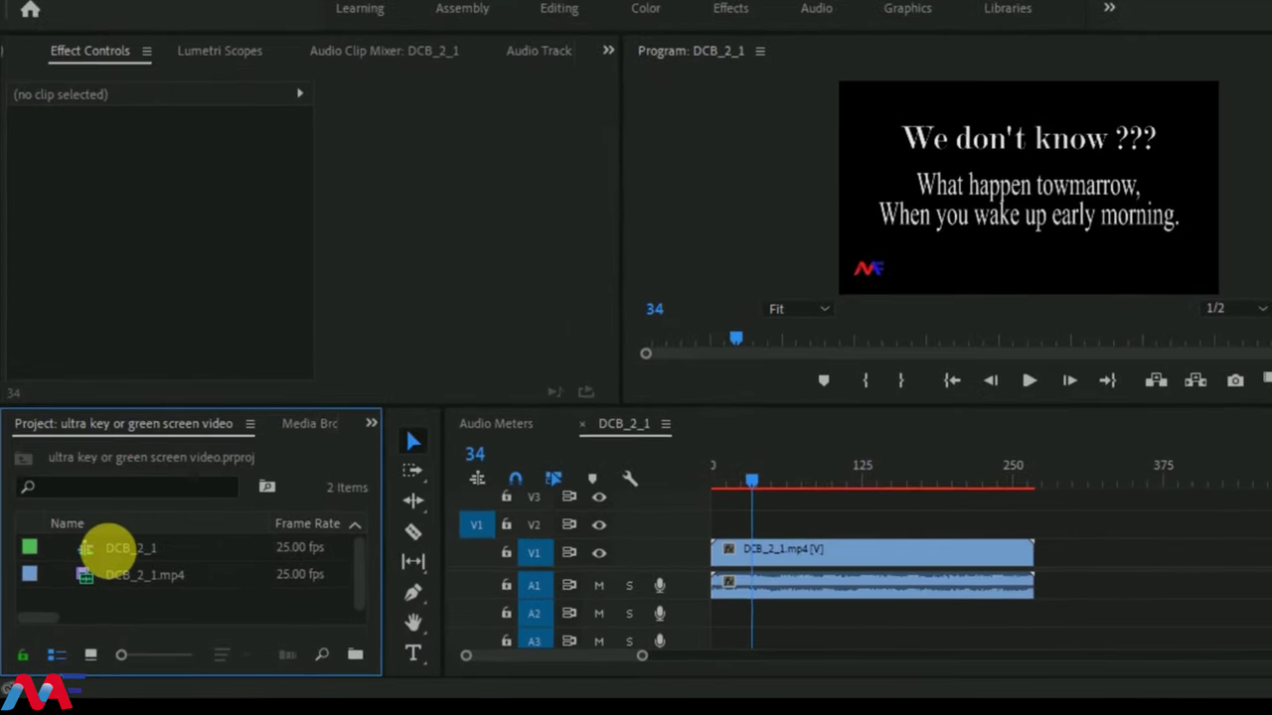
pyautogui.rightClick(111, 613)
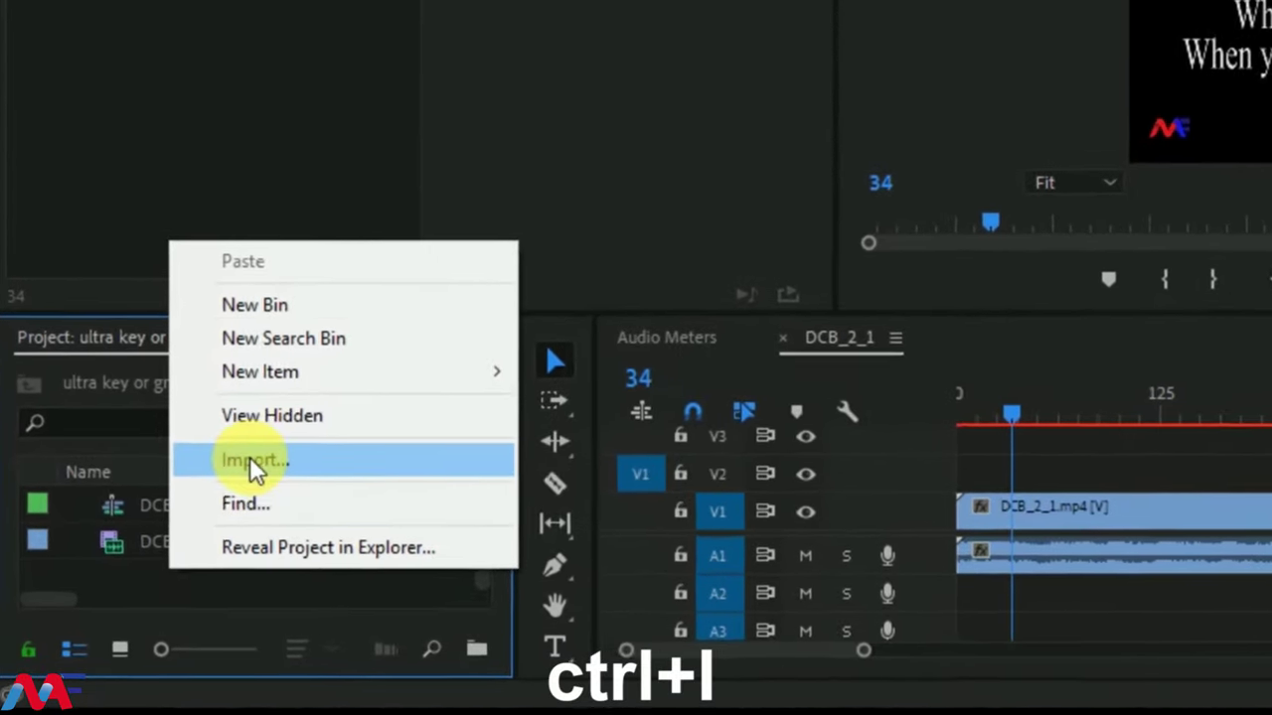
pyautogui.click(214, 487)
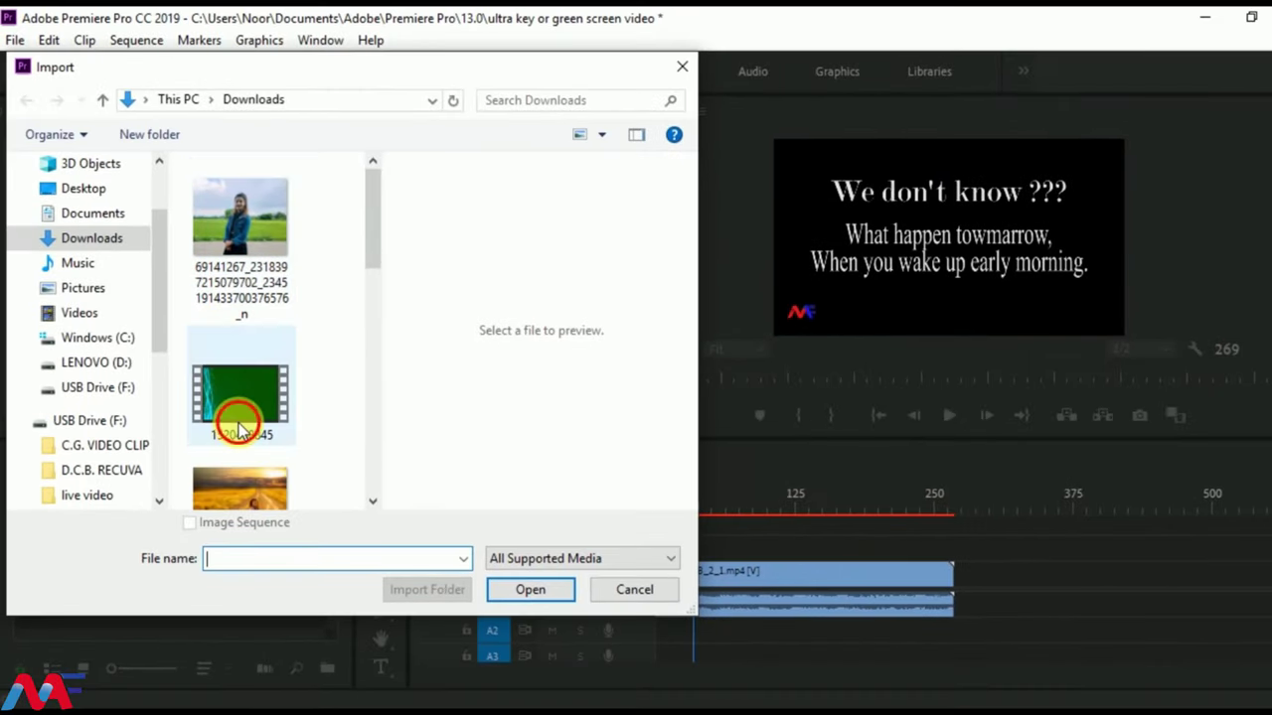
pyautogui.click(248, 395)
pyautogui.click(551, 595)
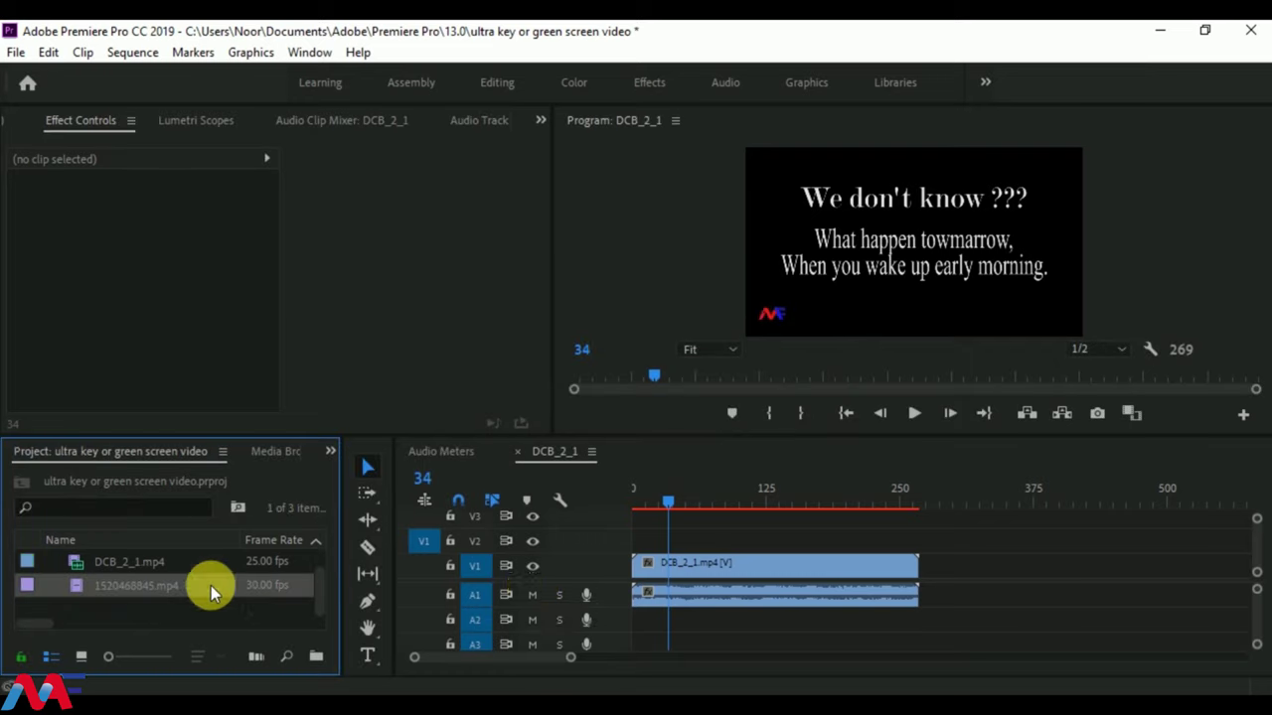
# - Place 1520468845.mp4 on V2 above DCB_2_1.mp4, starting at frame 0
pyautogui.moveTo(77, 585)
pyautogui.mouseDown()
pyautogui.moveTo(696, 547)
pyautogui.moveTo(641, 505)
pyautogui.mouseUp()
pyautogui.click(649, 503)
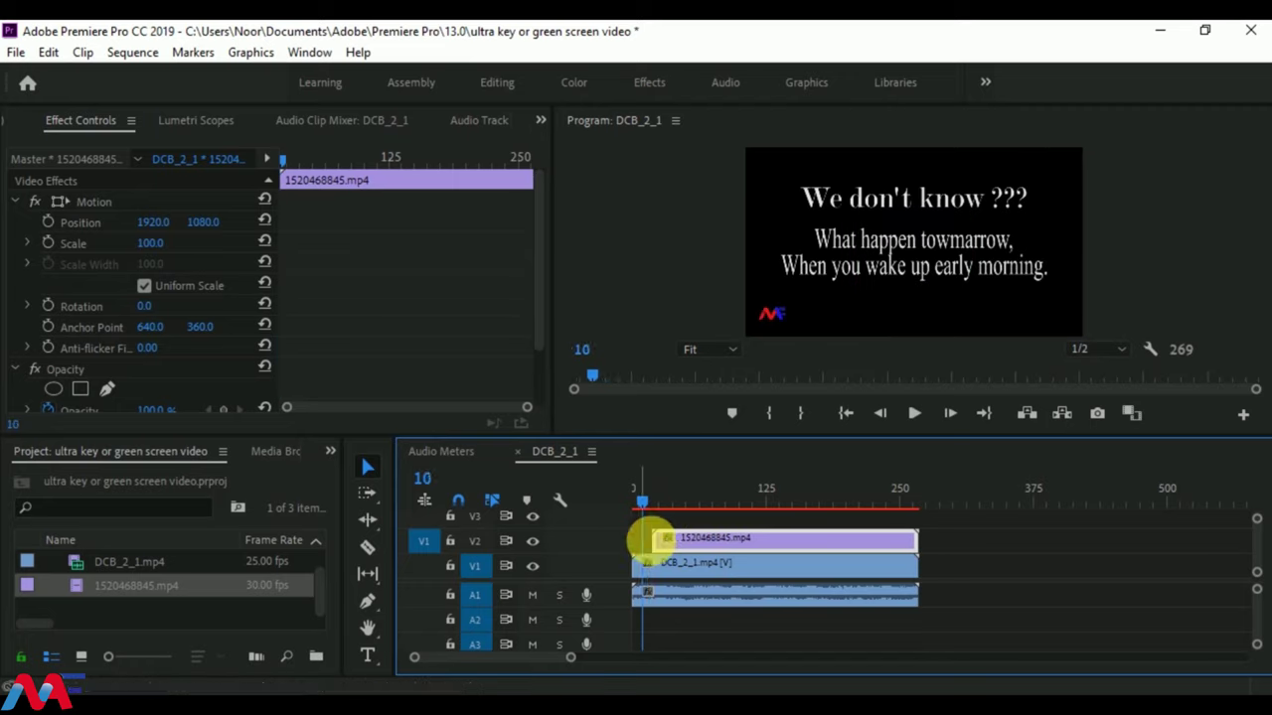
pyautogui.moveTo(660, 549); pyautogui.dragTo(651, 549)
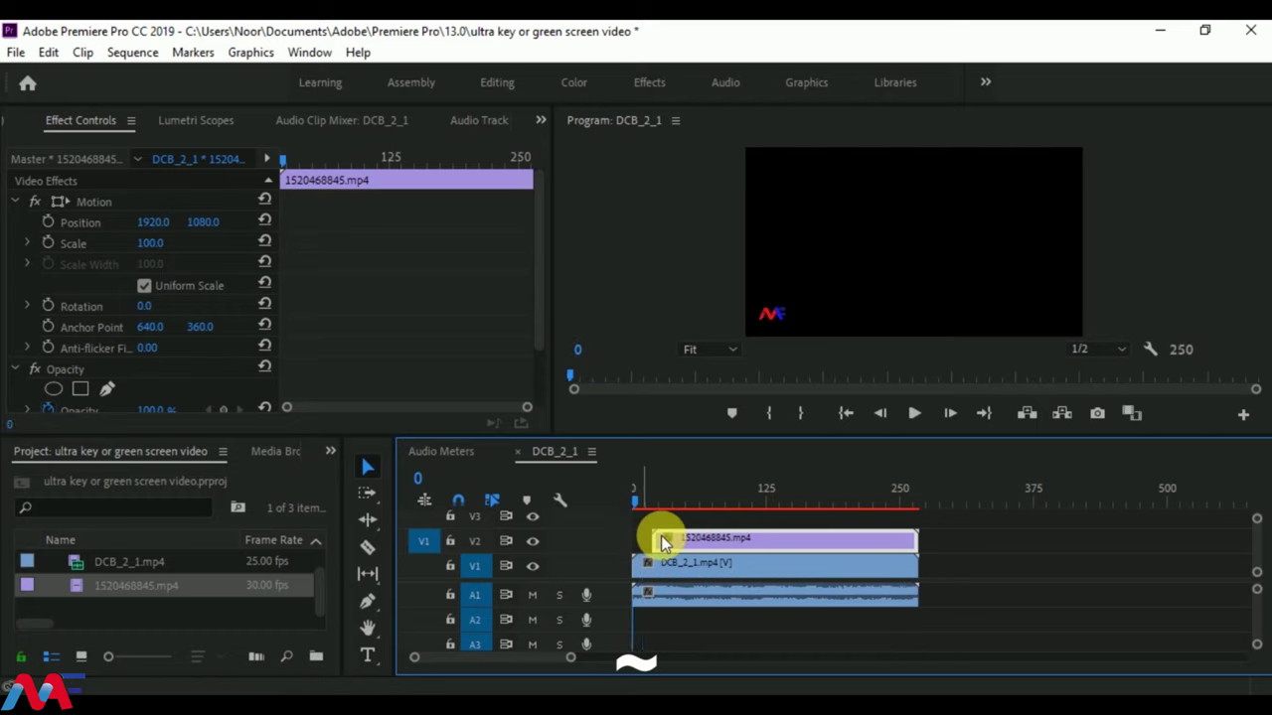
pyautogui.moveTo(661, 548); pyautogui.dragTo(625, 547)
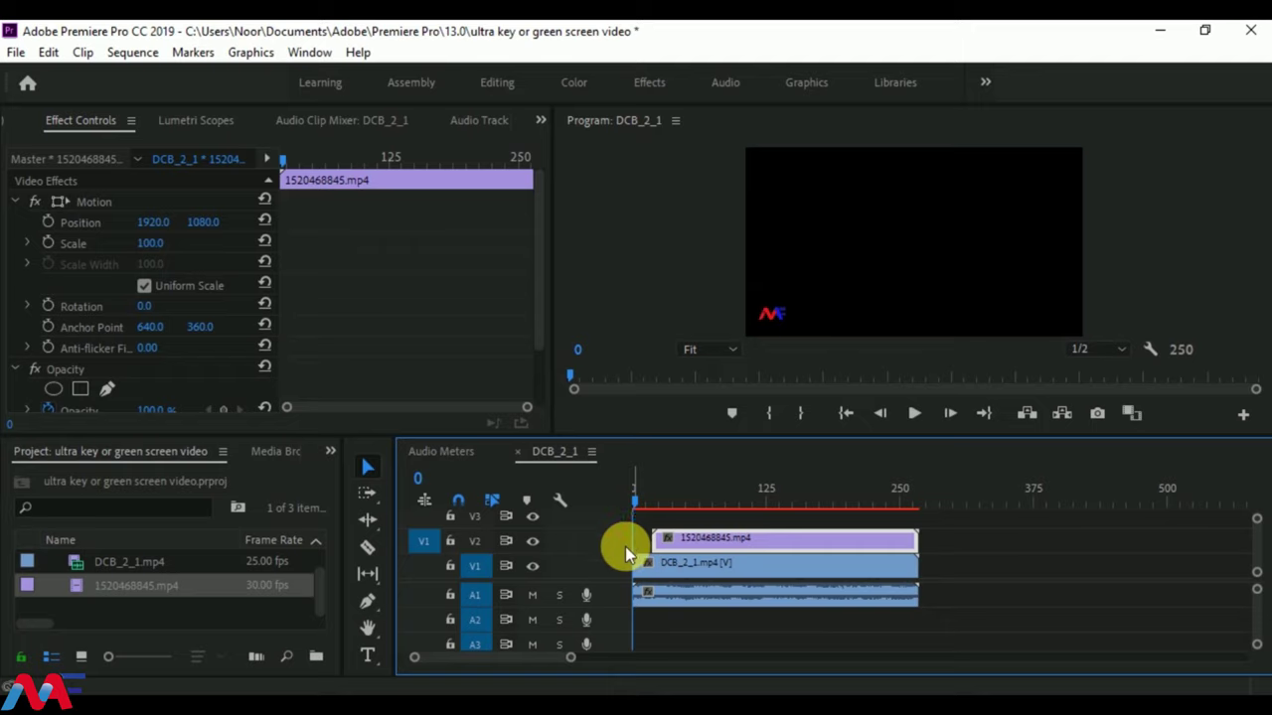
pyautogui.moveTo(632, 501)
pyautogui.mouseDown()
pyautogui.moveTo(668, 501)
pyautogui.moveTo(625, 511)
pyautogui.mouseUp()
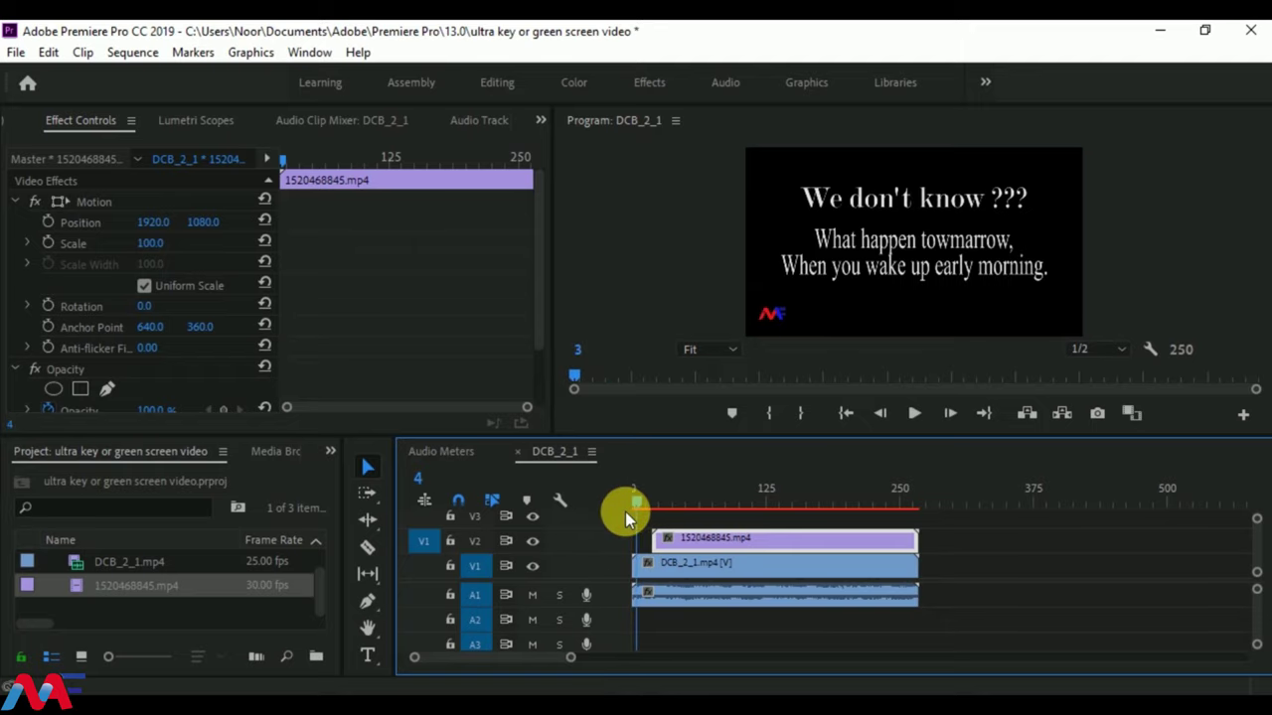
pyautogui.moveTo(685, 542); pyautogui.dragTo(623, 528)
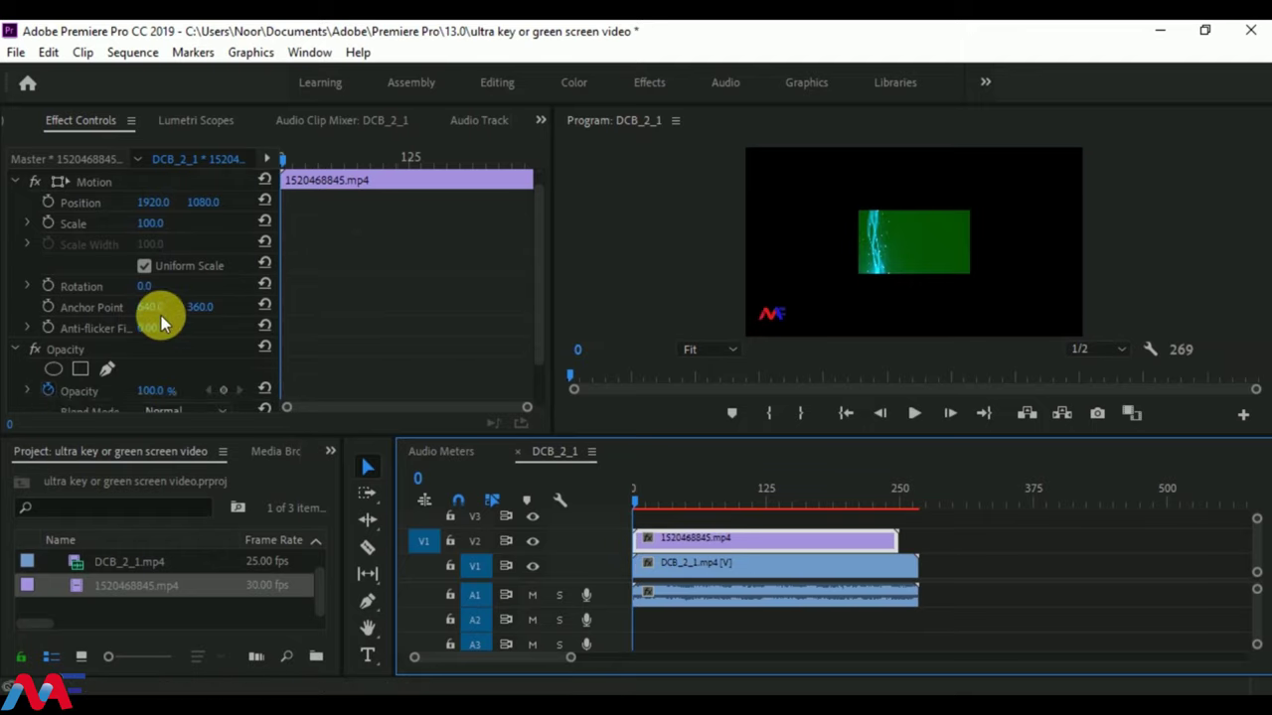
pyautogui.scroll(-2, 161, 318)
pyautogui.scroll(2, 162, 320)
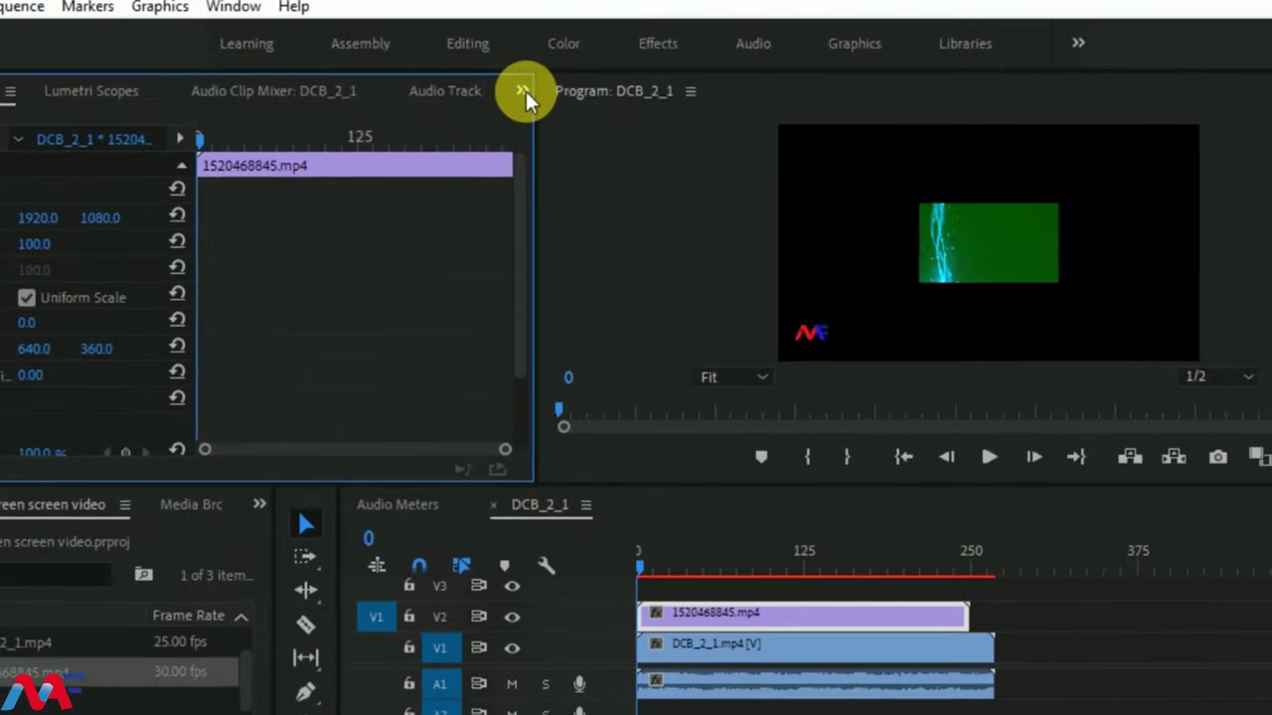
# - Search Effects for 'ultra' and drop Ultra Key onto 1520468845.mp4 on V2
pyautogui.click(514, 72)
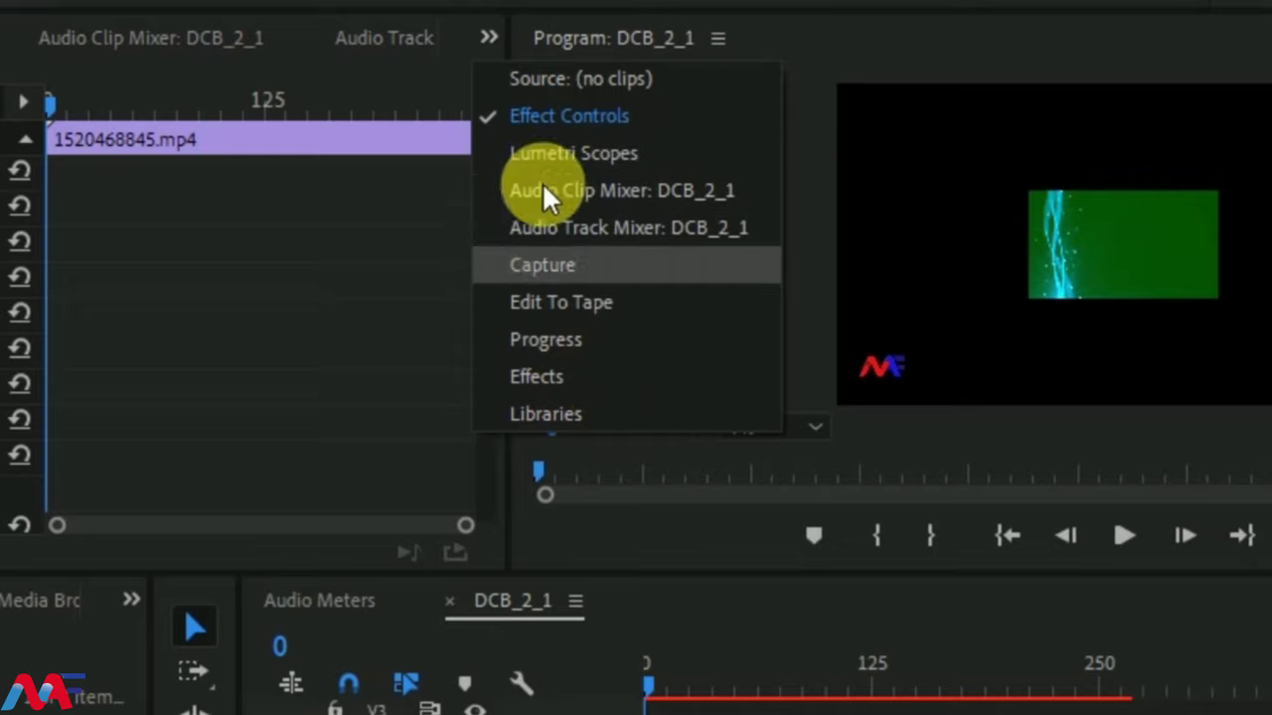
pyautogui.click(539, 382)
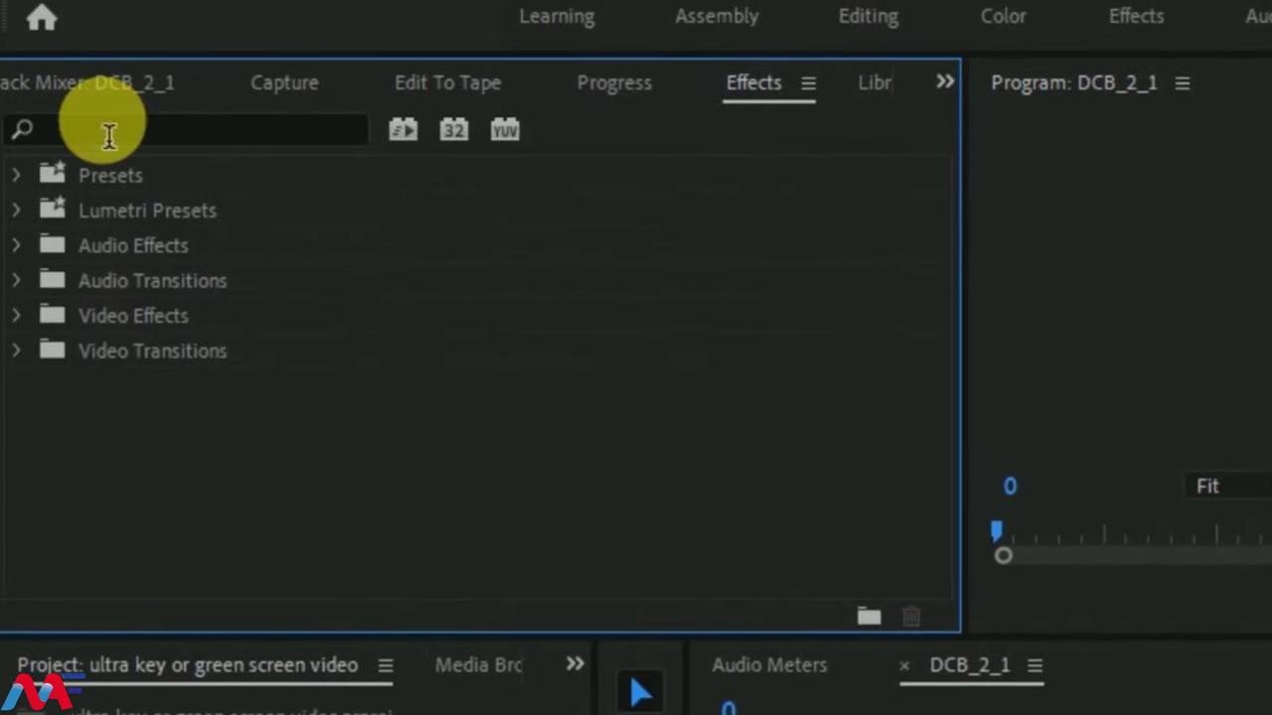
pyautogui.click(111, 137)
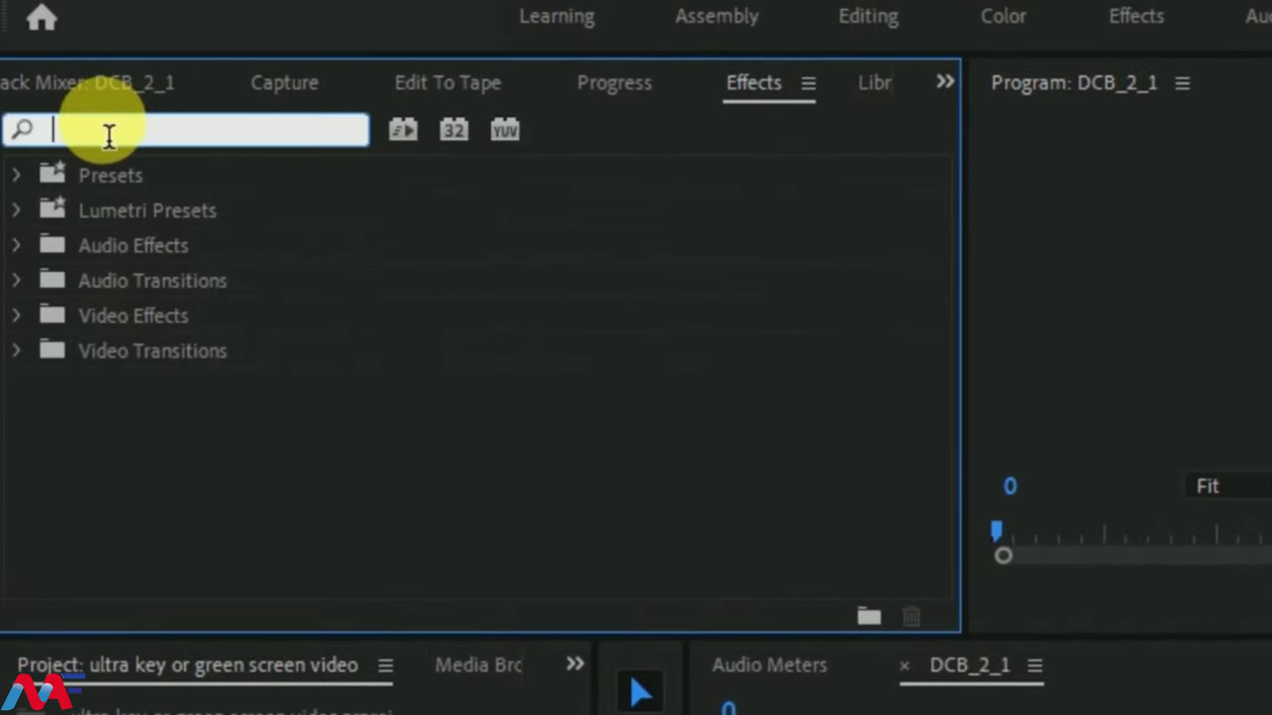
pyautogui.write('u')
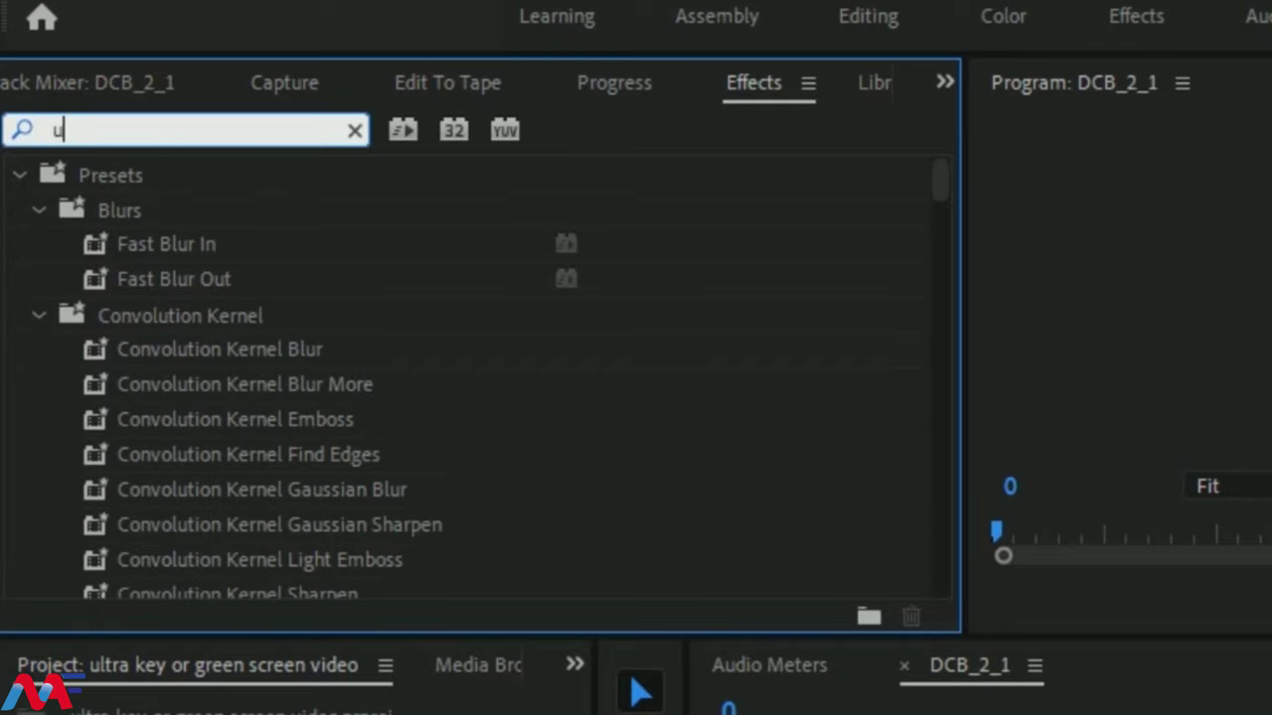
pyautogui.write('ltra')
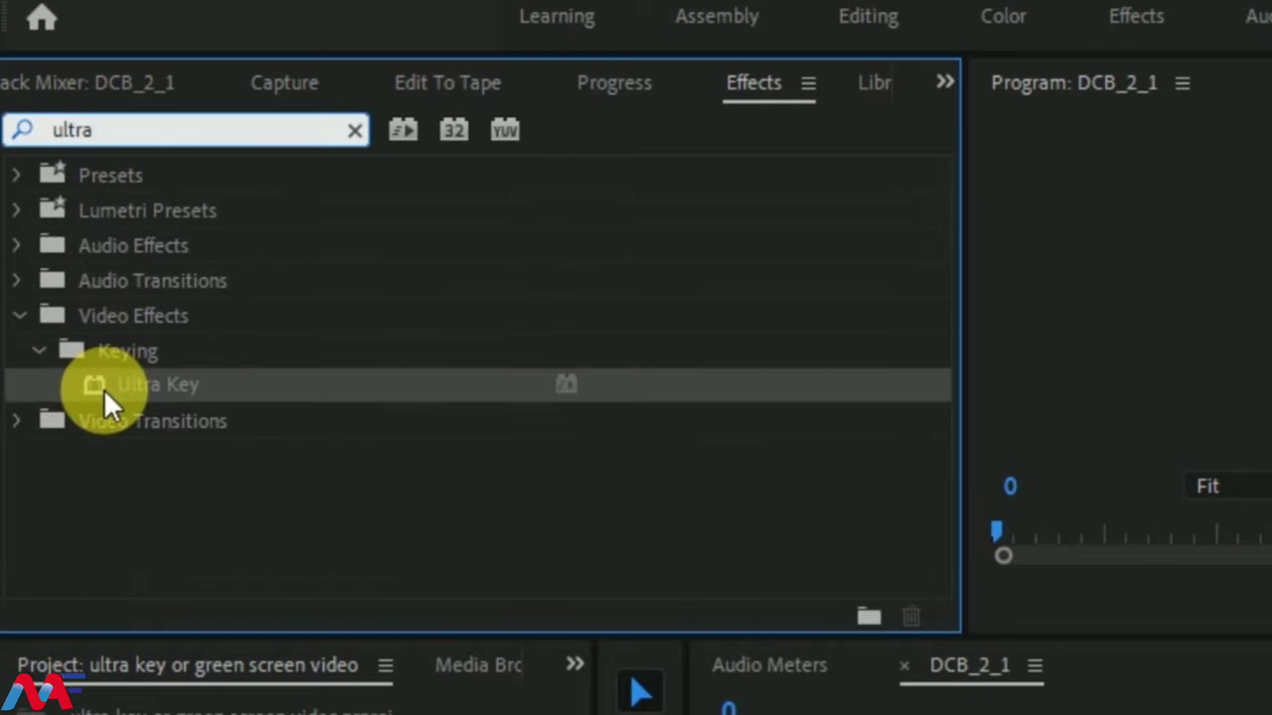
pyautogui.moveTo(103, 389); pyautogui.dragTo(693, 549)
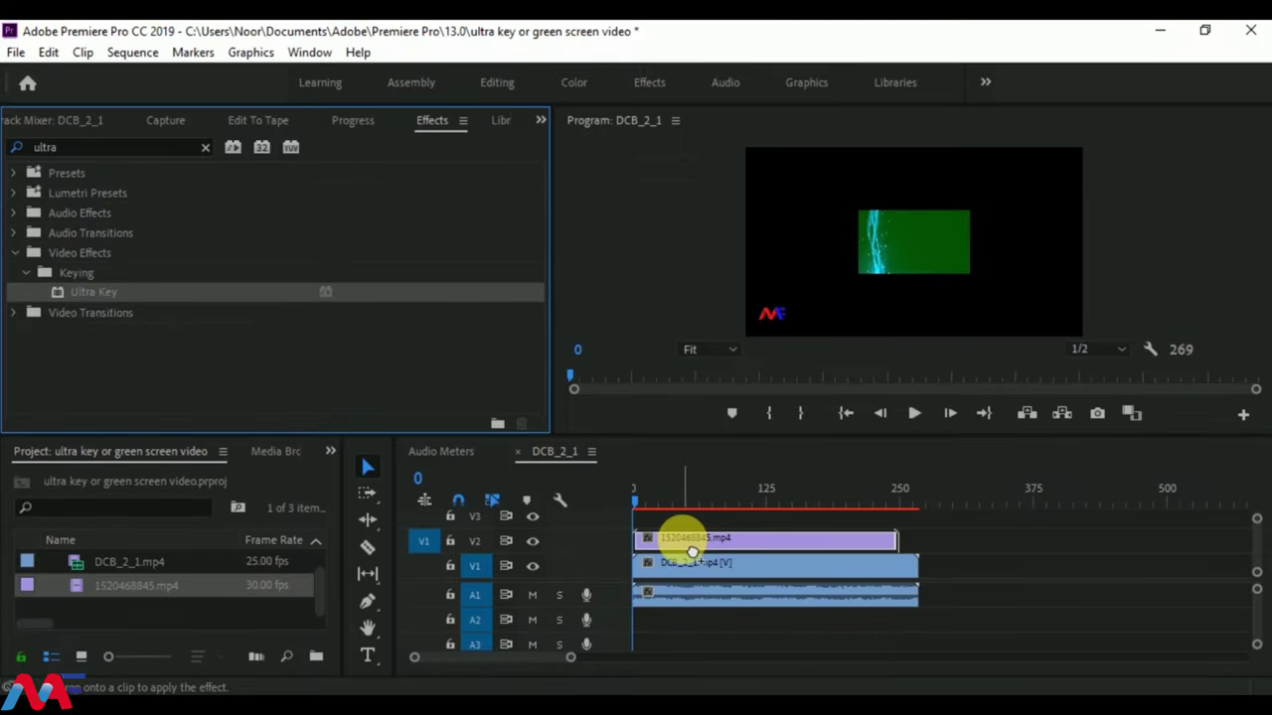
pyautogui.moveTo(681, 540); pyautogui.dragTo(681, 540)
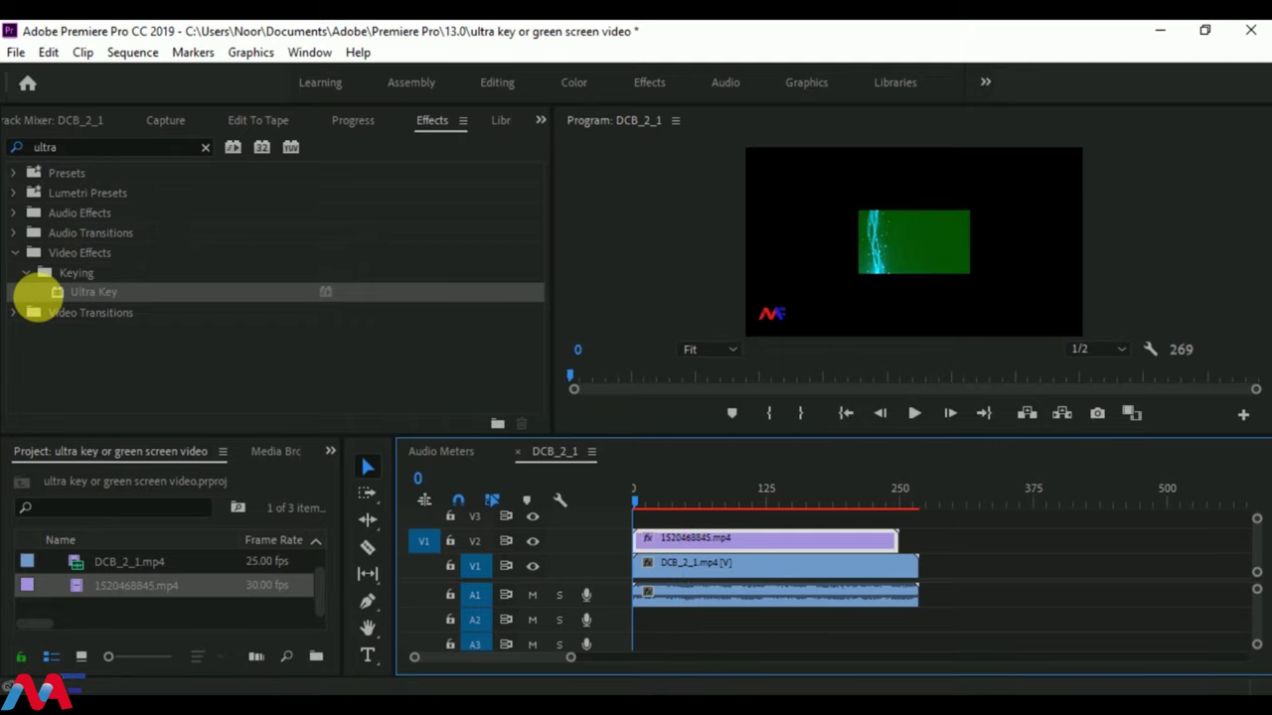
pyautogui.moveTo(55, 294); pyautogui.dragTo(692, 548)
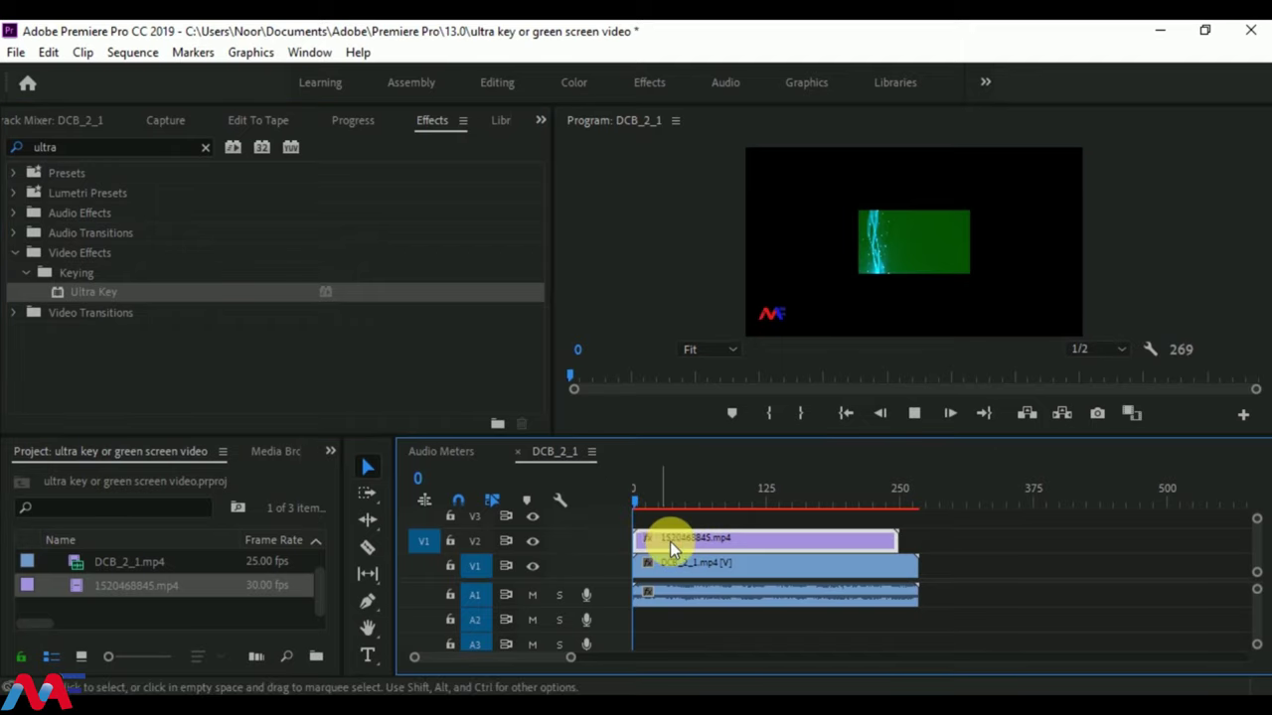
# - Scale the particle clip up in the Program monitor until it covers the full frame
pyautogui.press('space')
pyautogui.doubleClick(907, 253)
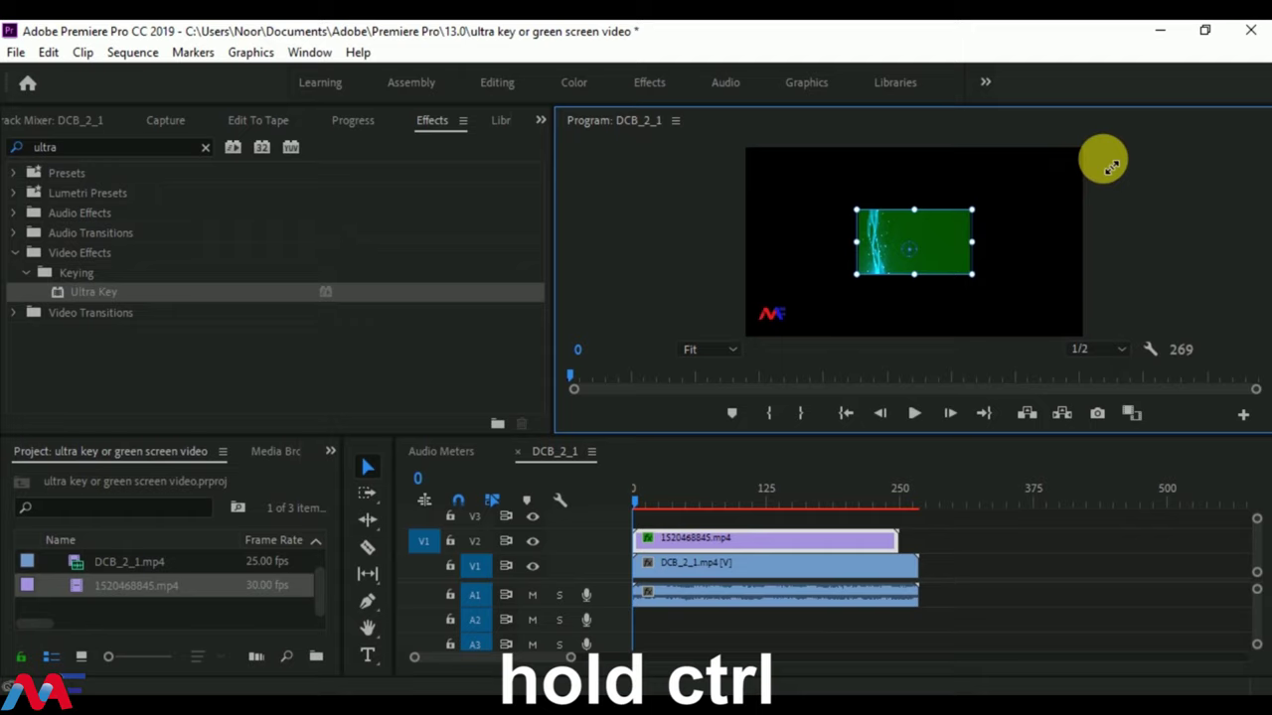
pyautogui.moveTo(1111, 167); pyautogui.dragTo(1092, 185)
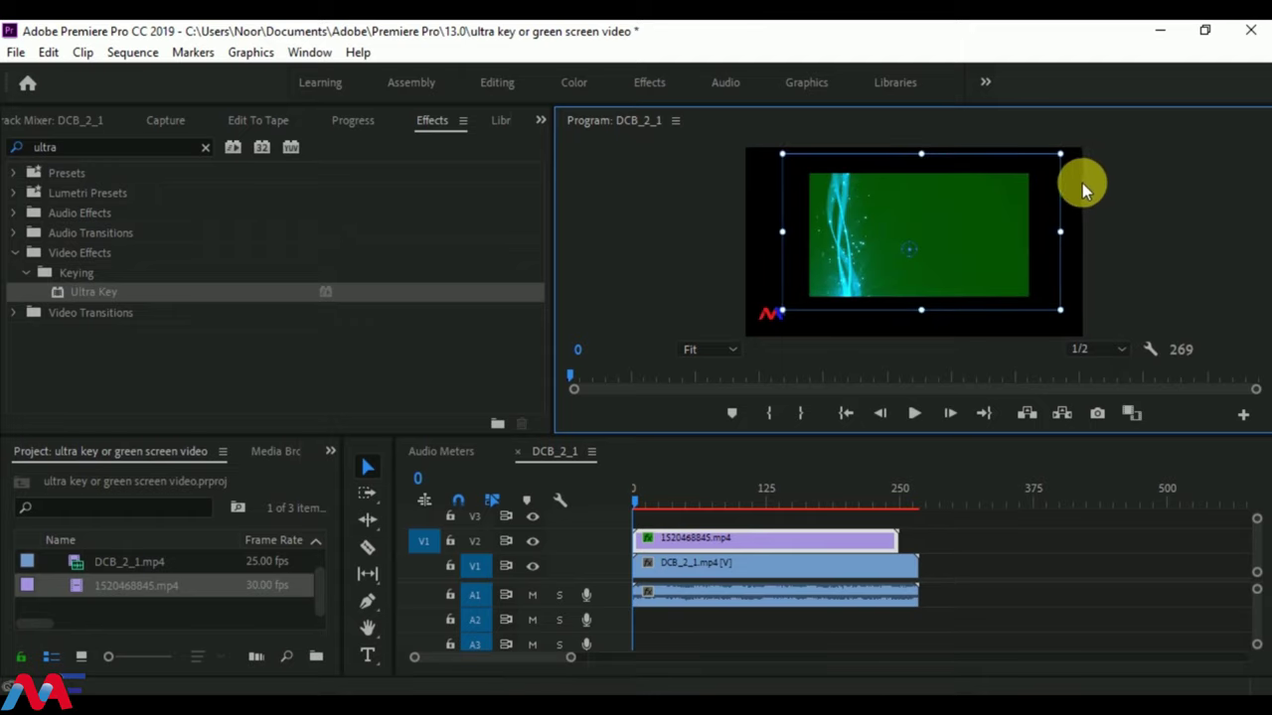
pyautogui.press('`')
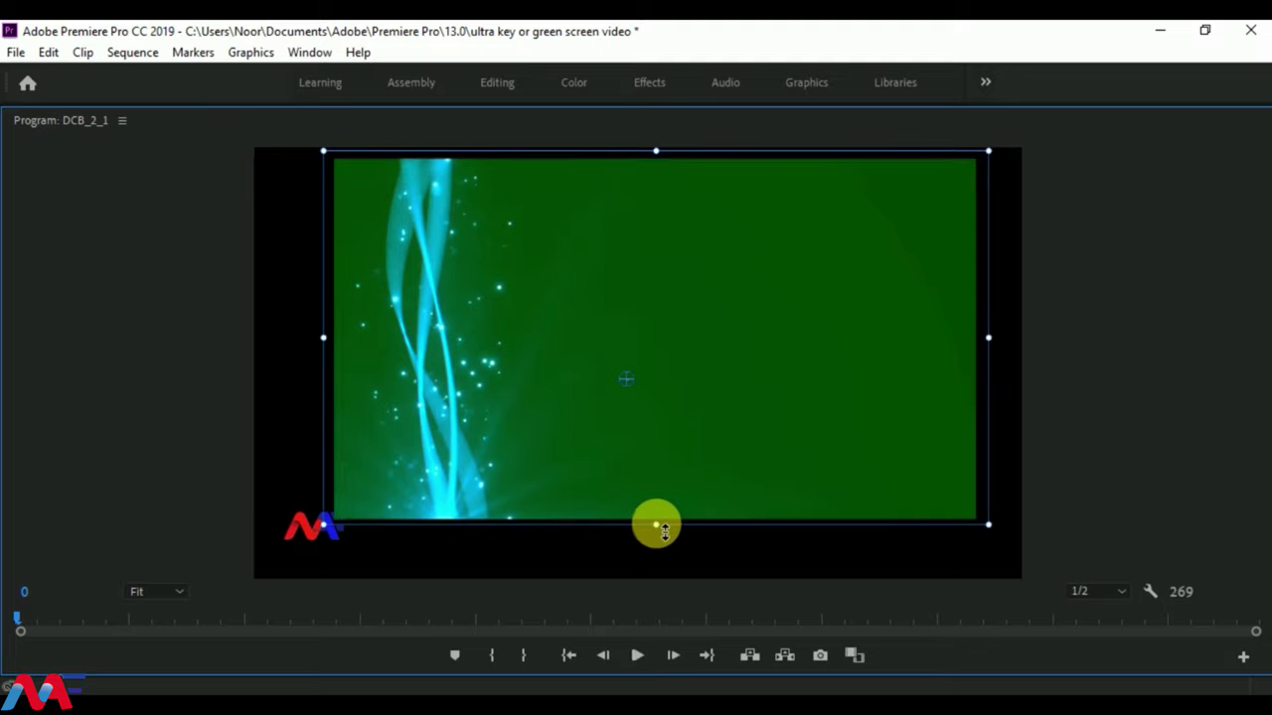
pyautogui.moveTo(658, 531); pyautogui.dragTo(656, 570)
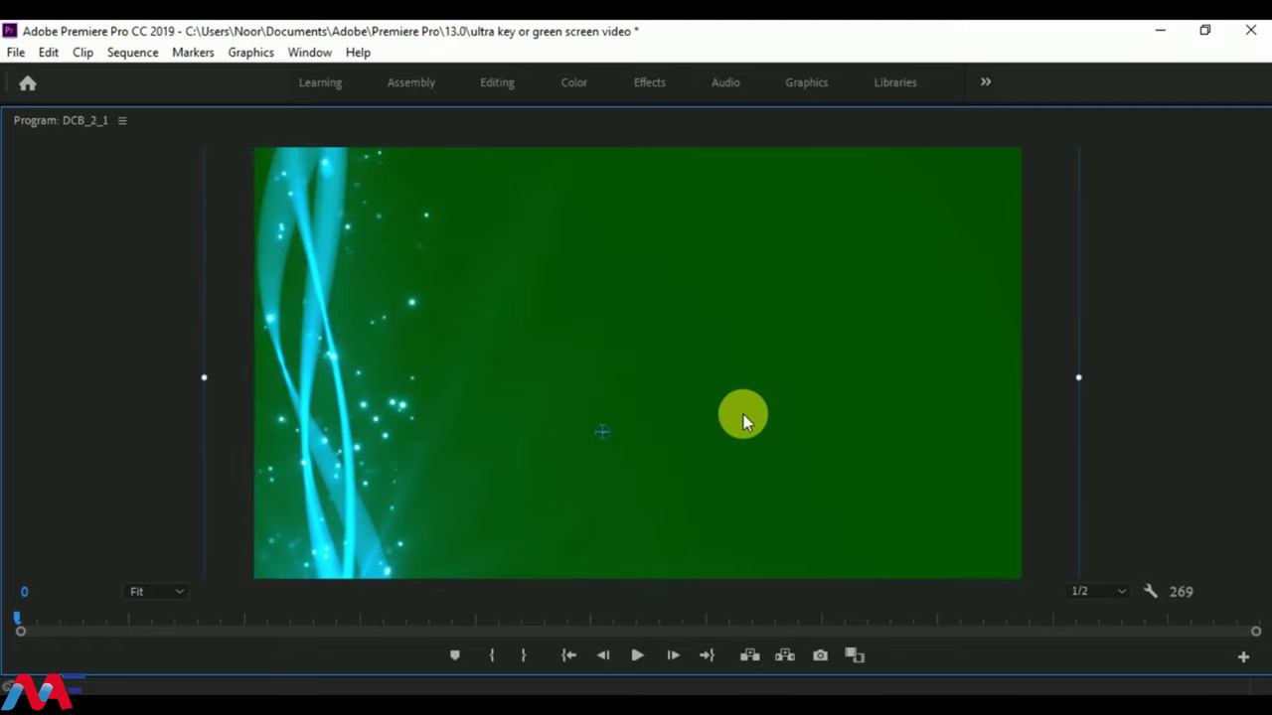
pyautogui.press('`')
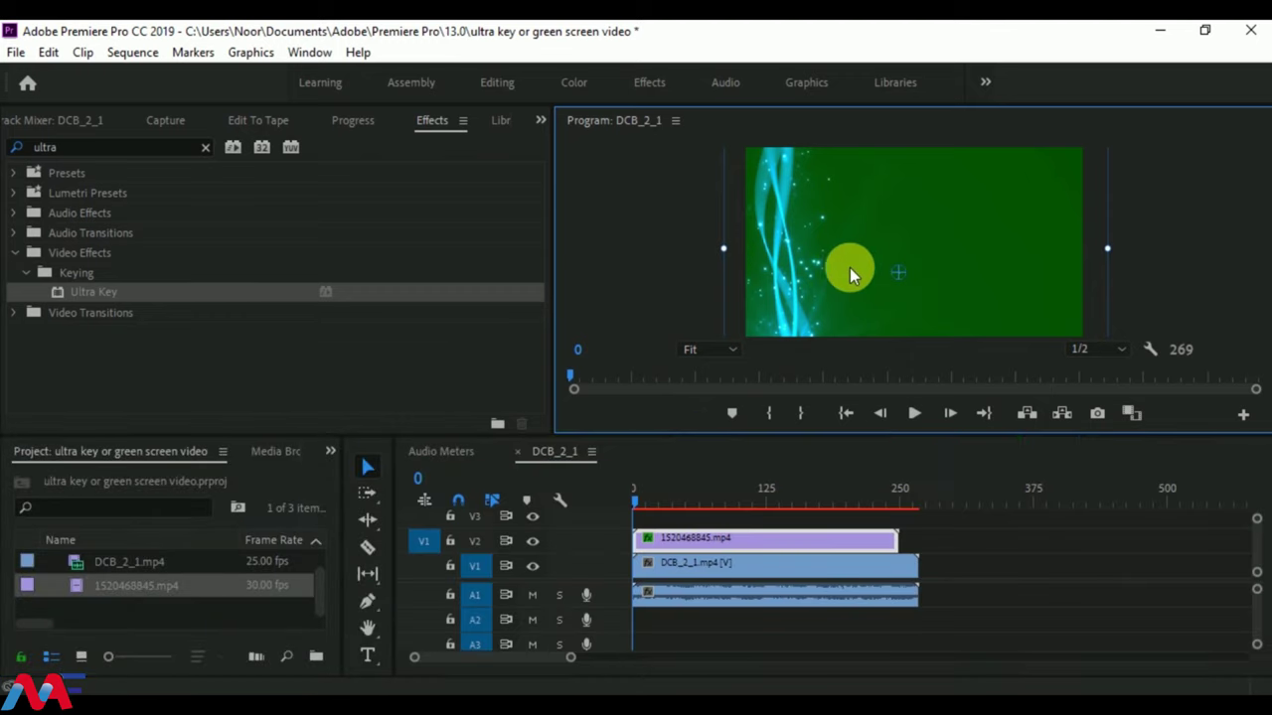
pyautogui.moveTo(845, 272); pyautogui.dragTo(837, 272)
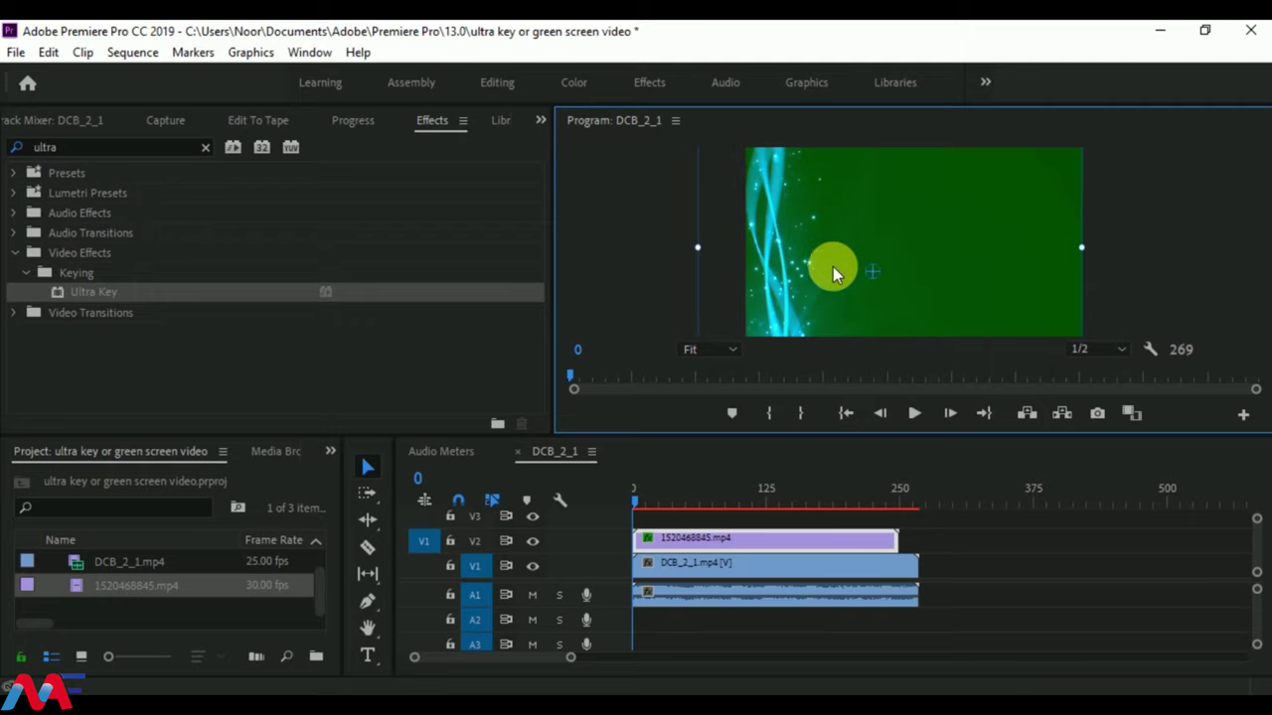
pyautogui.press('Right')
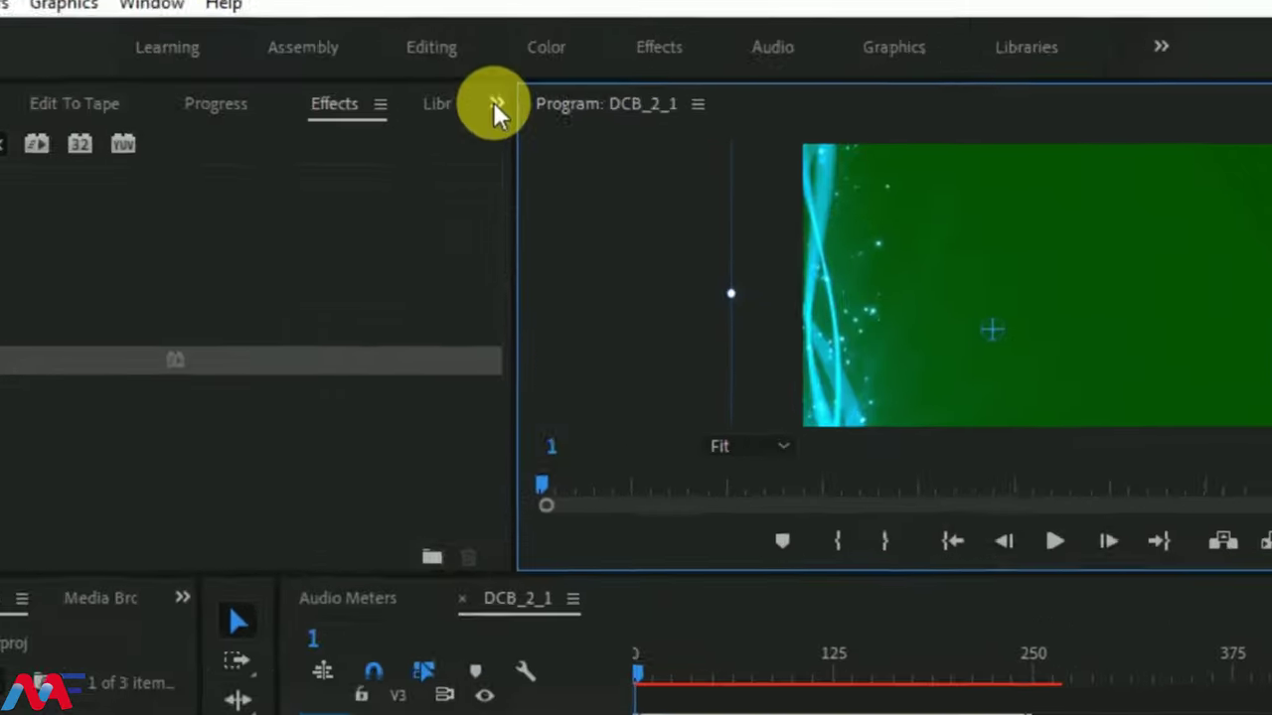
# - Show Effect Controls, collapse Motion, and enable keyframing on Ultra Key's Key Color
pyautogui.click(539, 121)
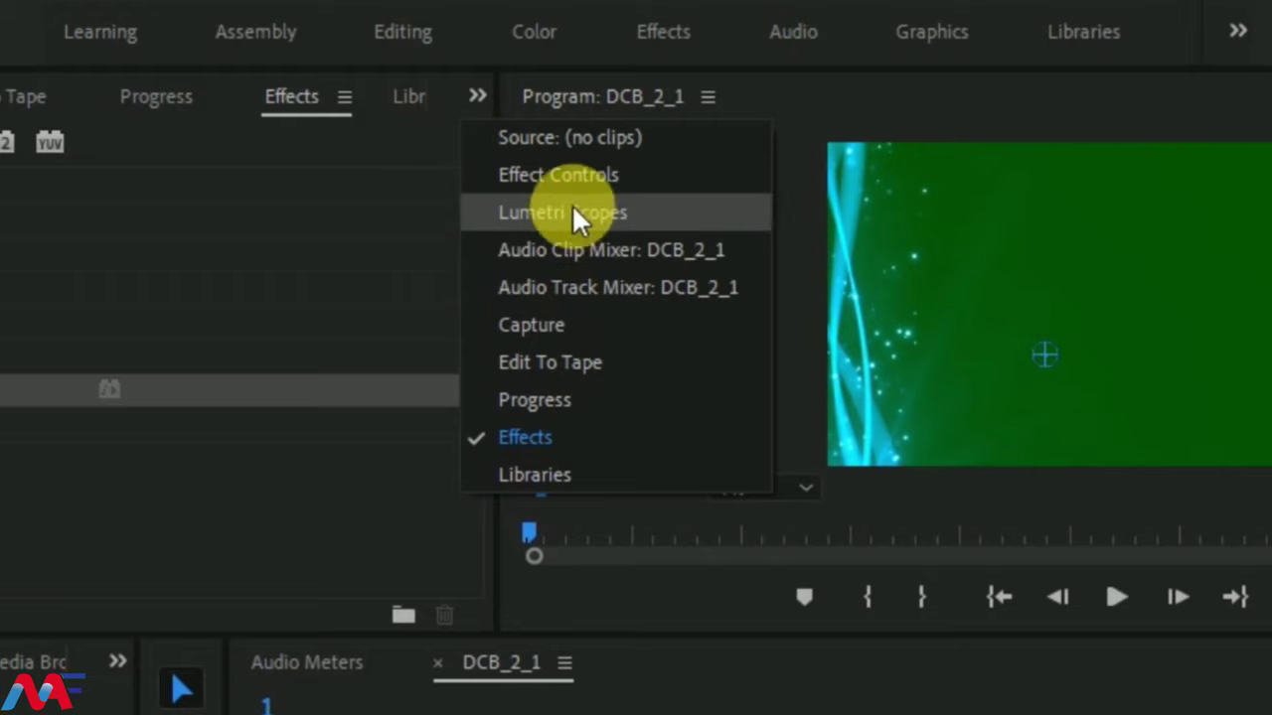
pyautogui.click(559, 176)
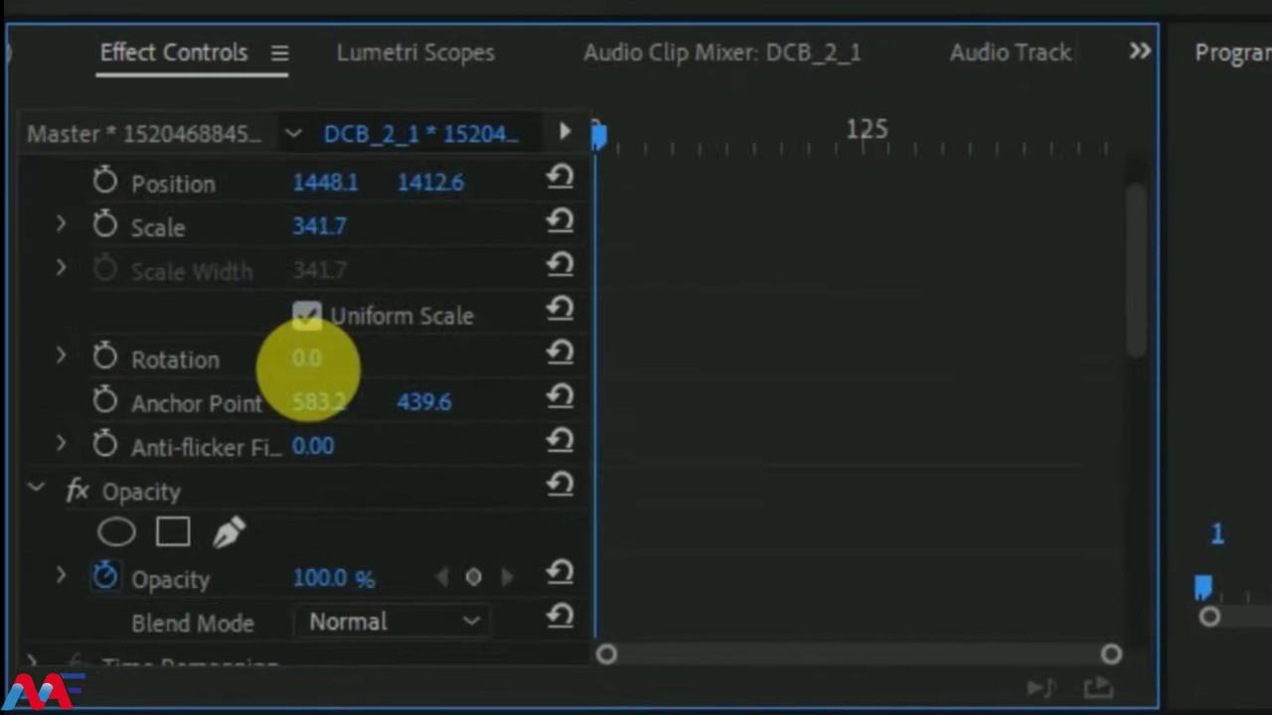
pyautogui.click(37, 223)
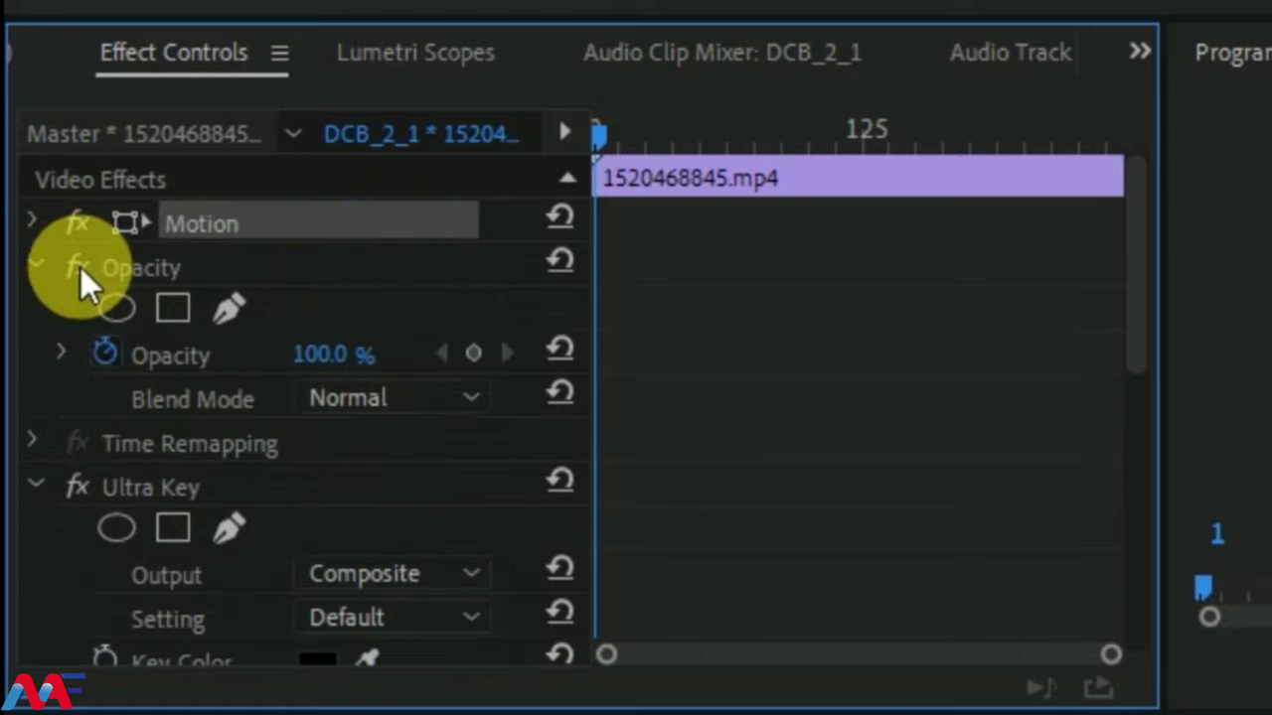
pyautogui.scroll(-3, 459, 539)
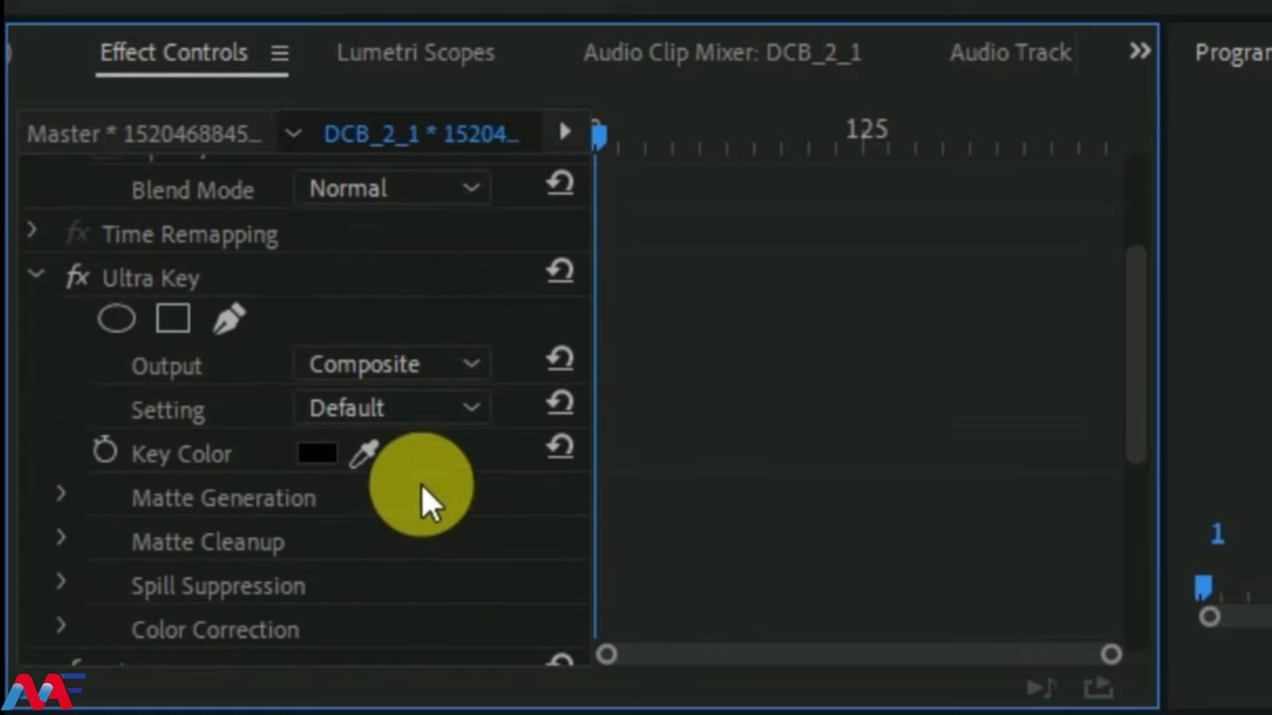
pyautogui.click(110, 453)
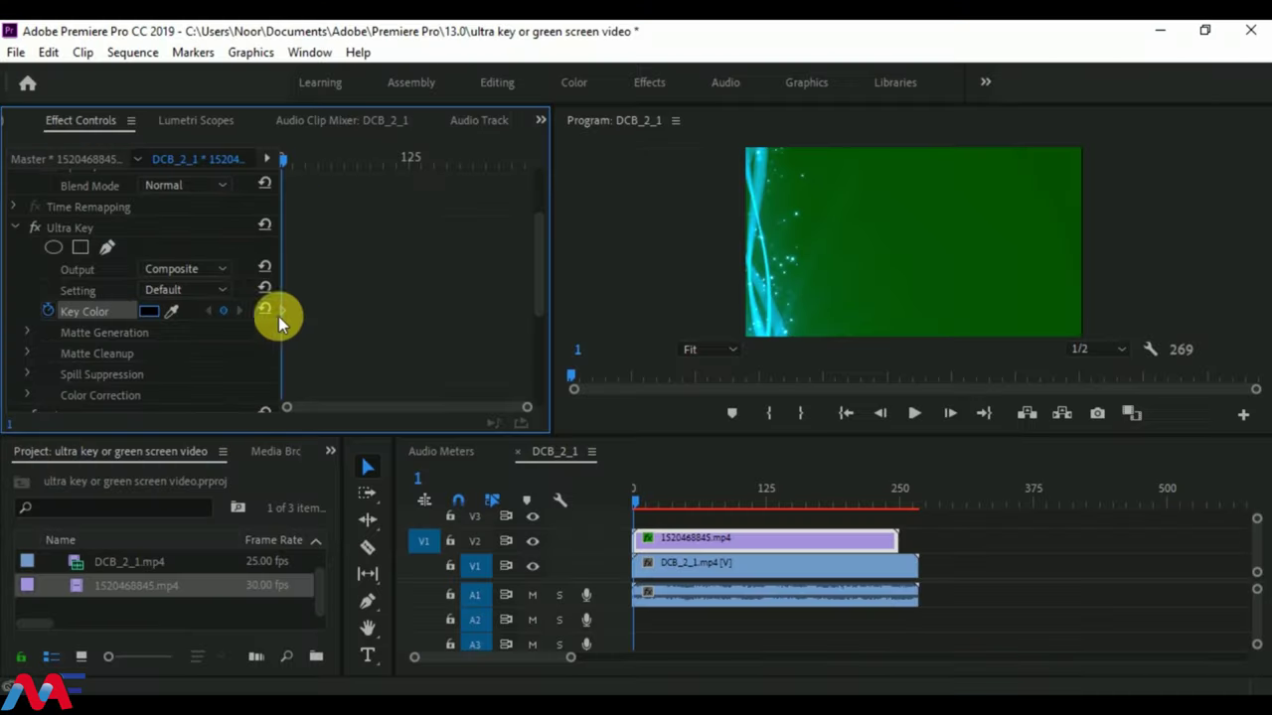
# - Sample the clip's green background with the Key Color eyedropper to key it out
pyautogui.click(149, 311)
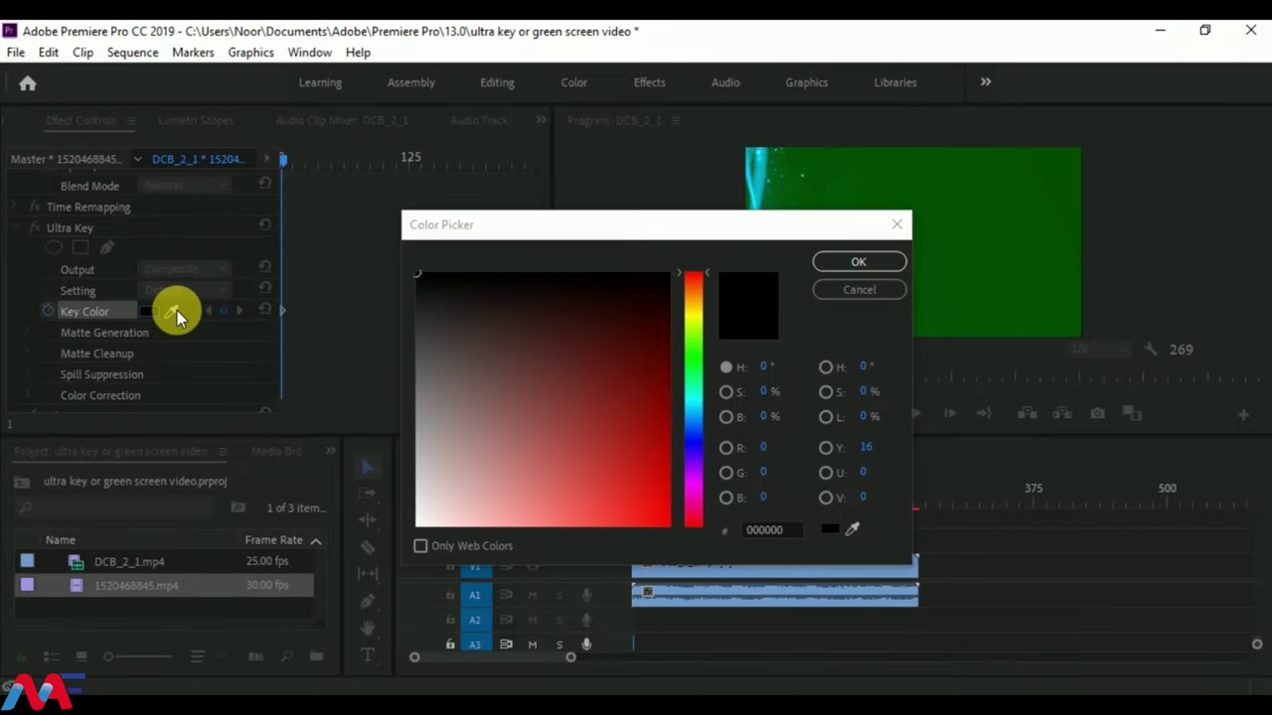
pyautogui.click(845, 291)
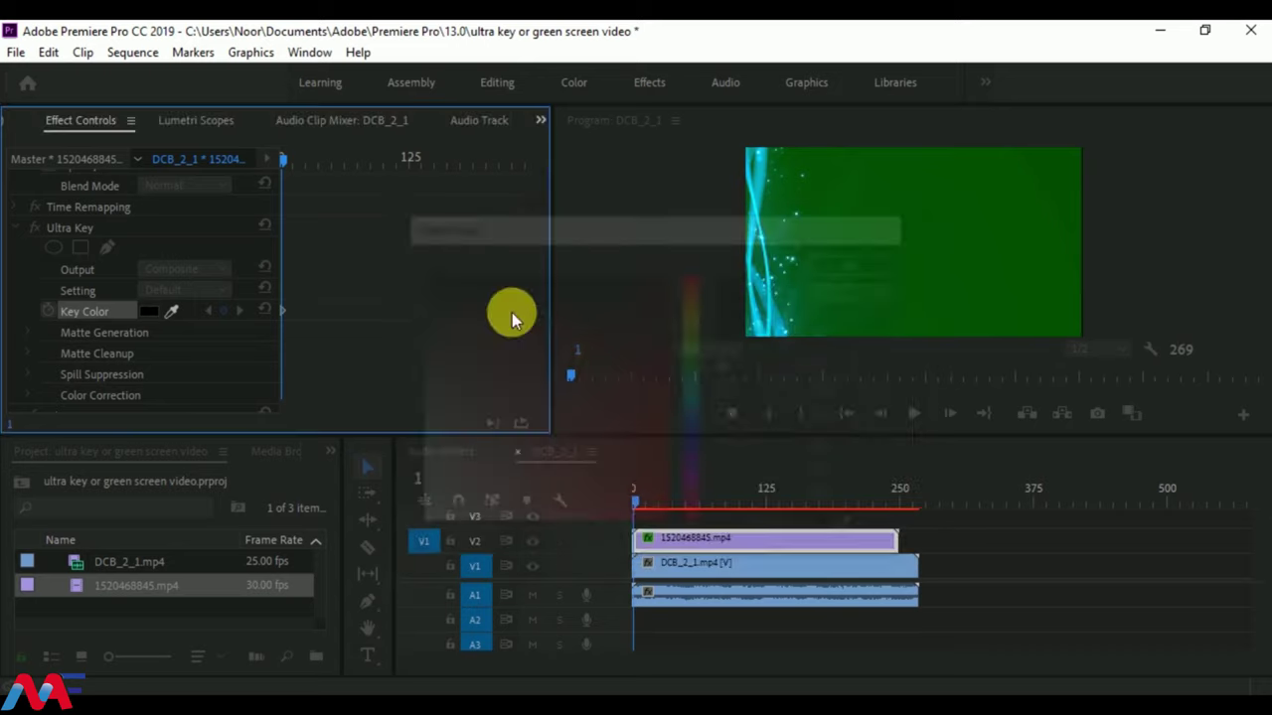
pyautogui.click(177, 313)
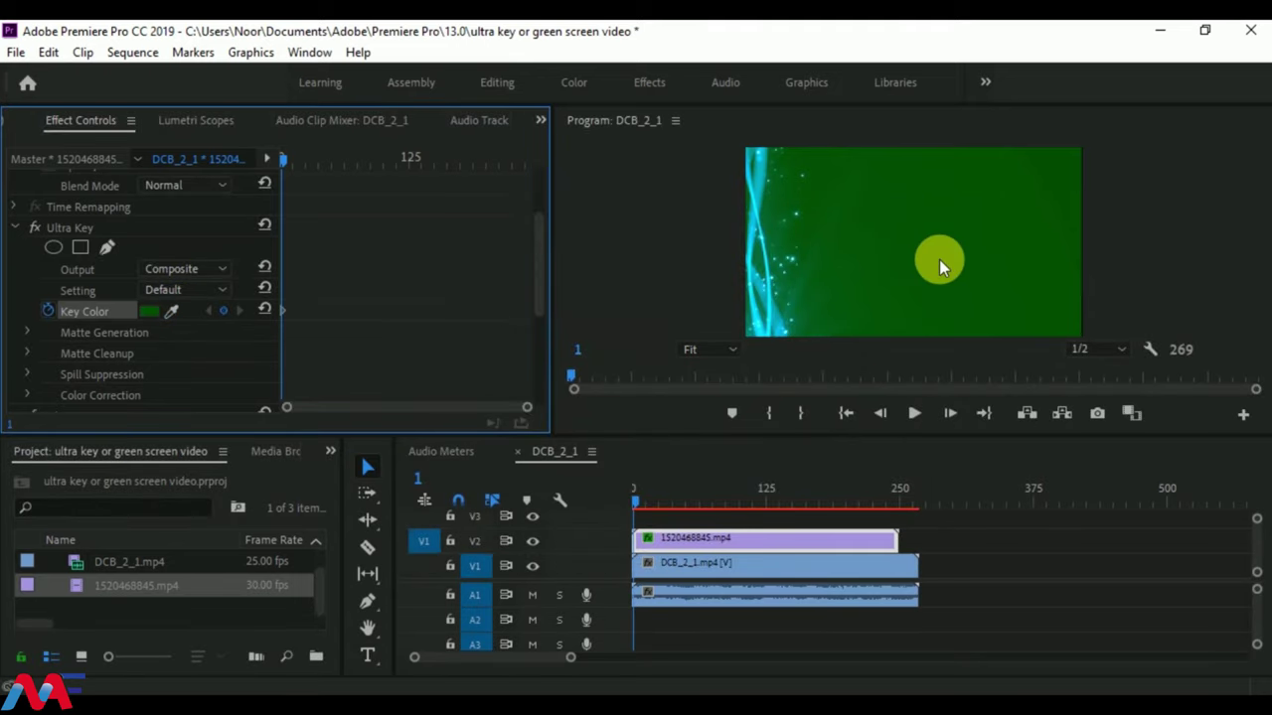
pyautogui.click(962, 240)
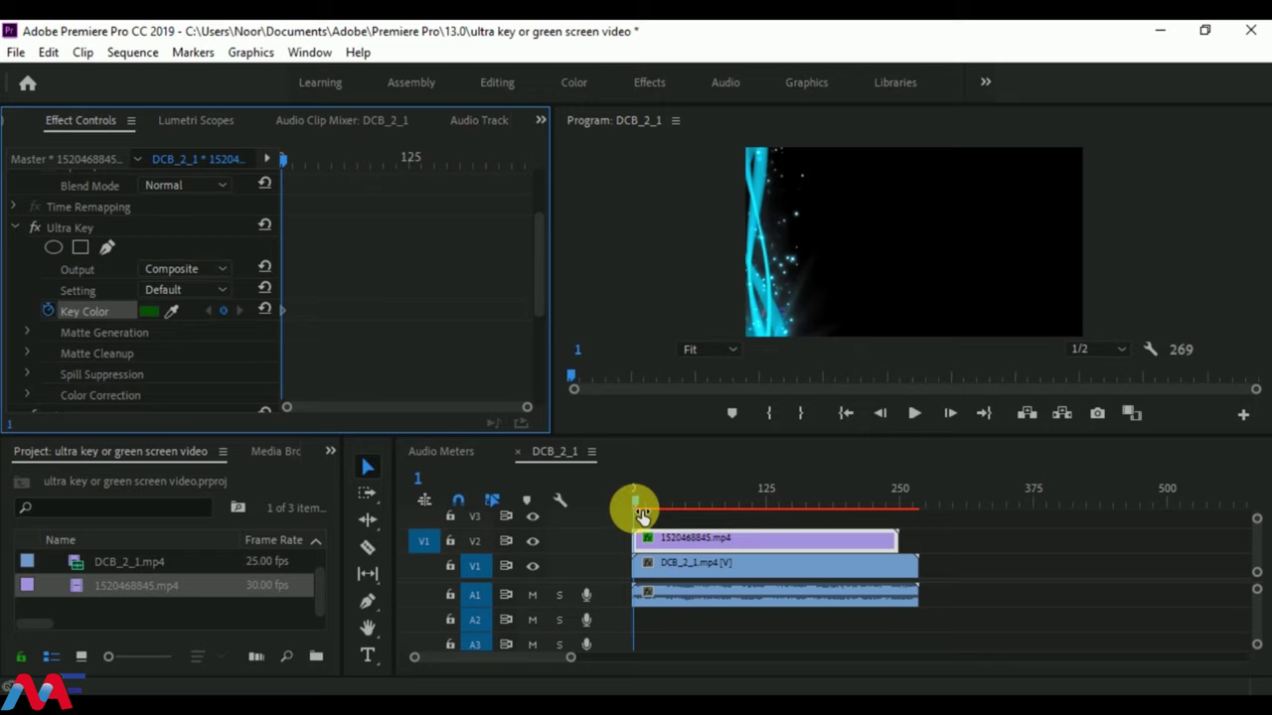
# - Play the sequence to watch the cyan particles over the 'We don't know' quote
pyautogui.click(914, 417)
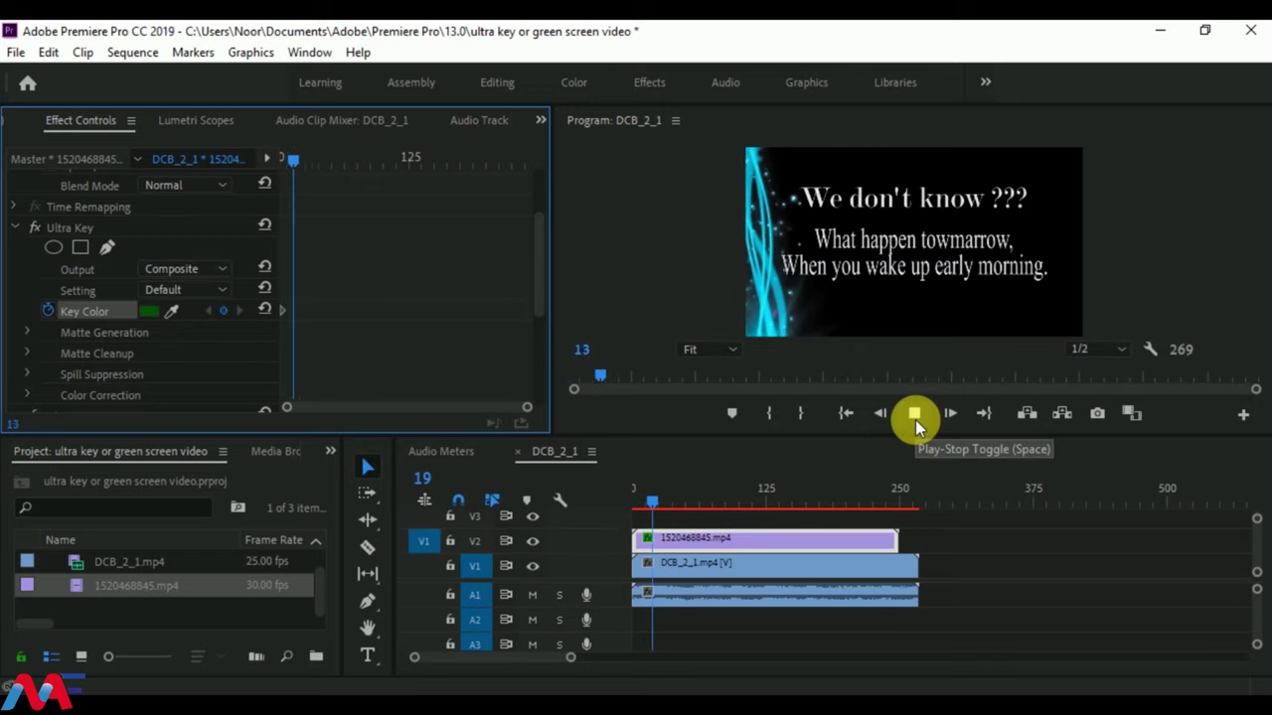